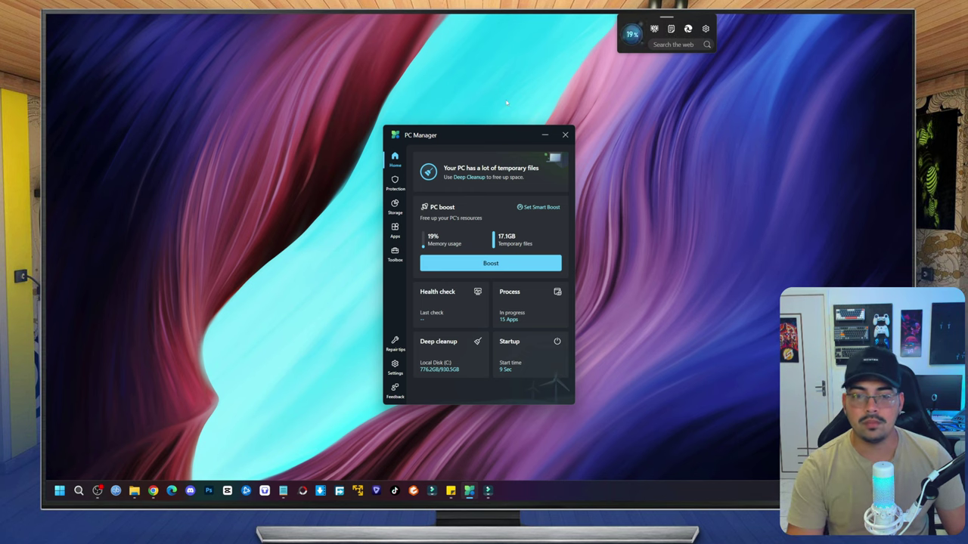
- Open Task Manager beside the PC Manager window and show its memory performance graph
{"action": "left_click_drag", "start_coordinate": [475, 135], "coordinate": [337, 97]}
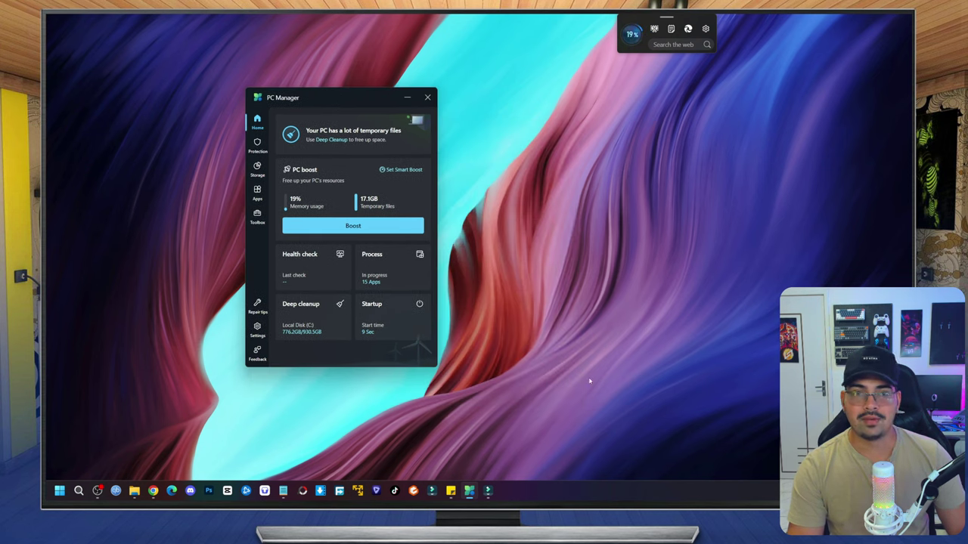
{"action": "right_click", "coordinate": [610, 503]}
{"action": "left_click", "coordinate": [652, 458]}
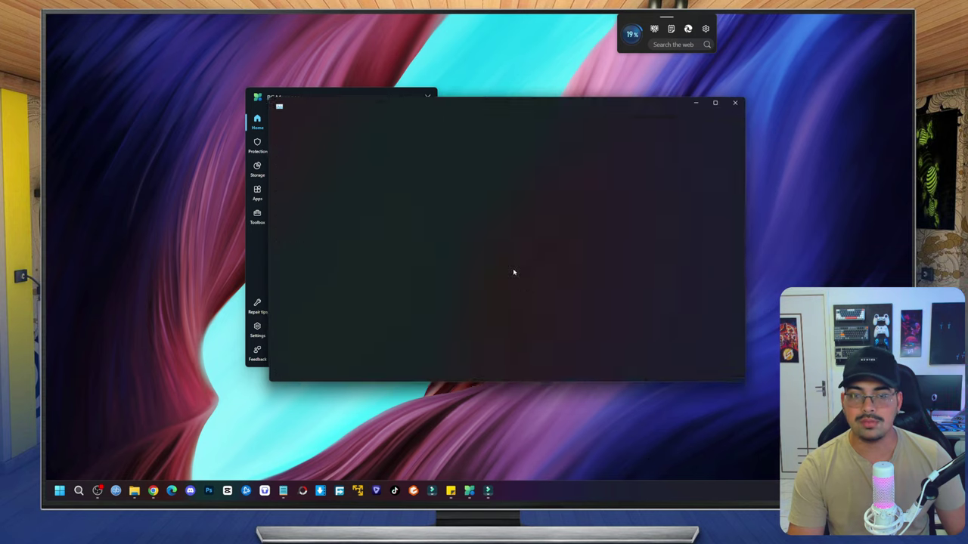
{"action": "left_click_drag", "start_coordinate": [412, 116], "coordinate": [591, 123]}
{"action": "left_click", "coordinate": [482, 164]}
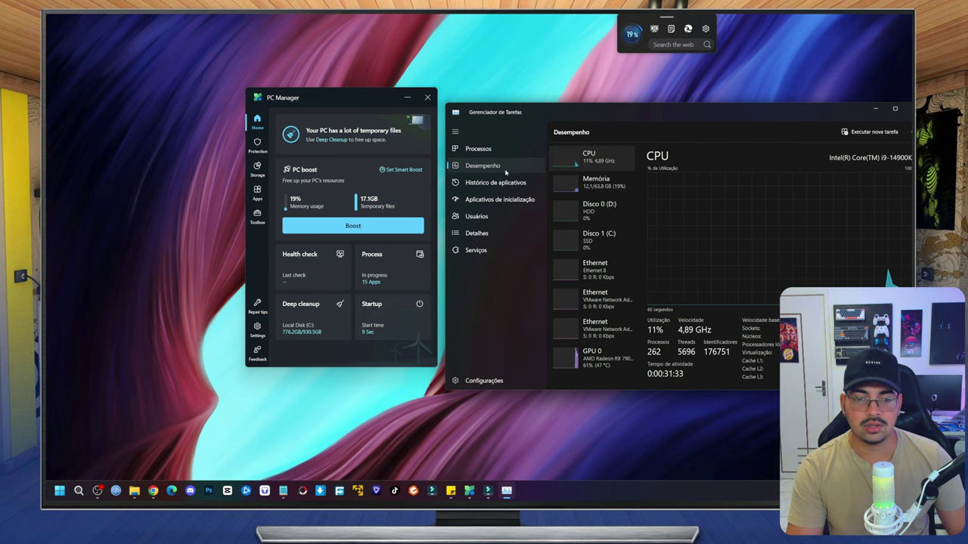
{"action": "left_click", "coordinate": [602, 190]}
{"action": "left_click_drag", "start_coordinate": [529, 112], "coordinate": [531, 97]}
{"action": "left_click_drag", "start_coordinate": [370, 97], "coordinate": [341, 98]}
{"action": "left_click_drag", "start_coordinate": [514, 97], "coordinate": [492, 94]}
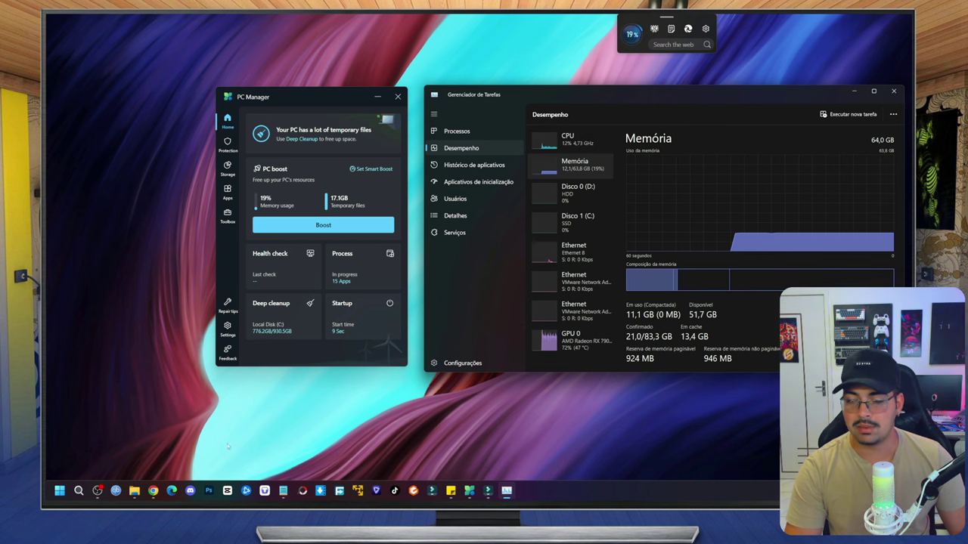
- Open File Explorer at the computer's drives beside PC Manager, and run the PC boost
{"action": "key", "text": "super+e"}
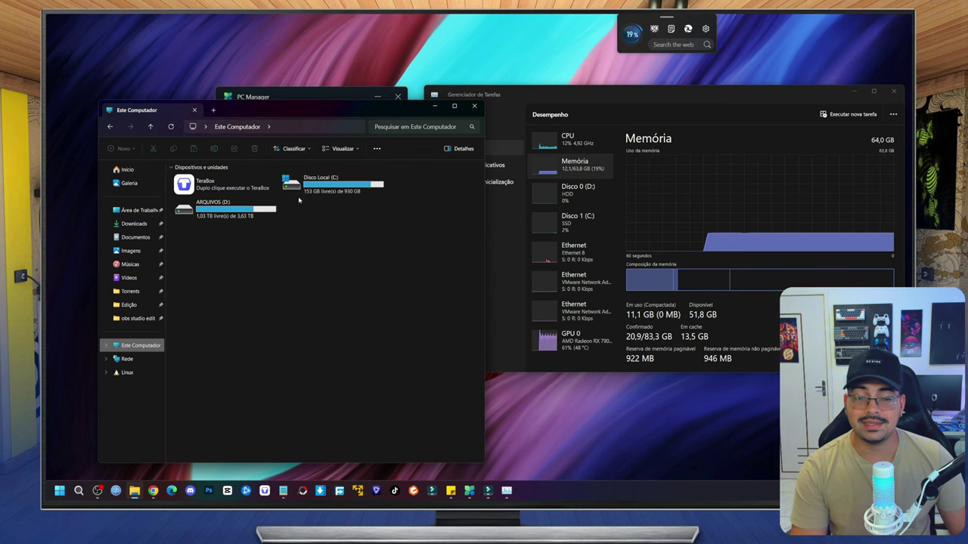
{"action": "left_click_drag", "start_coordinate": [316, 121], "coordinate": [582, 106]}
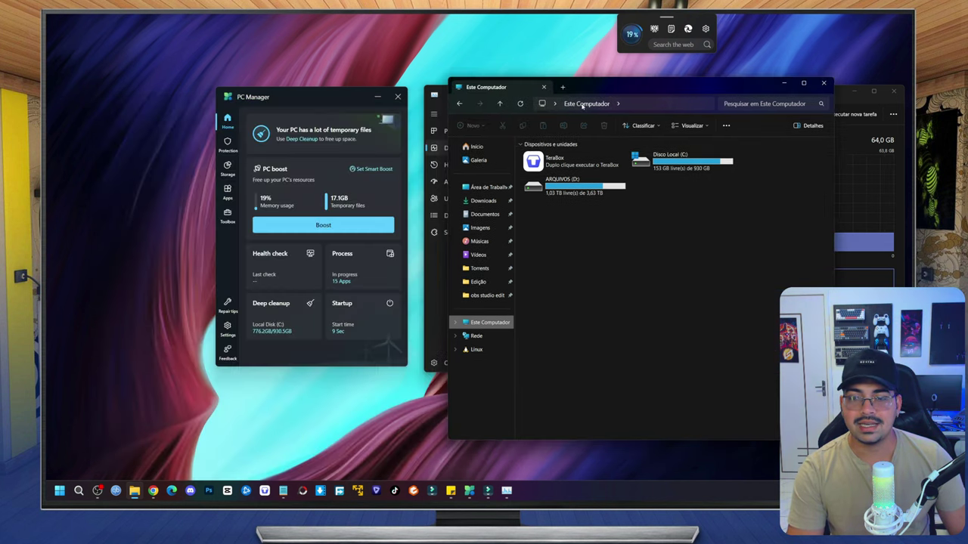
{"action": "left_click", "coordinate": [316, 112]}
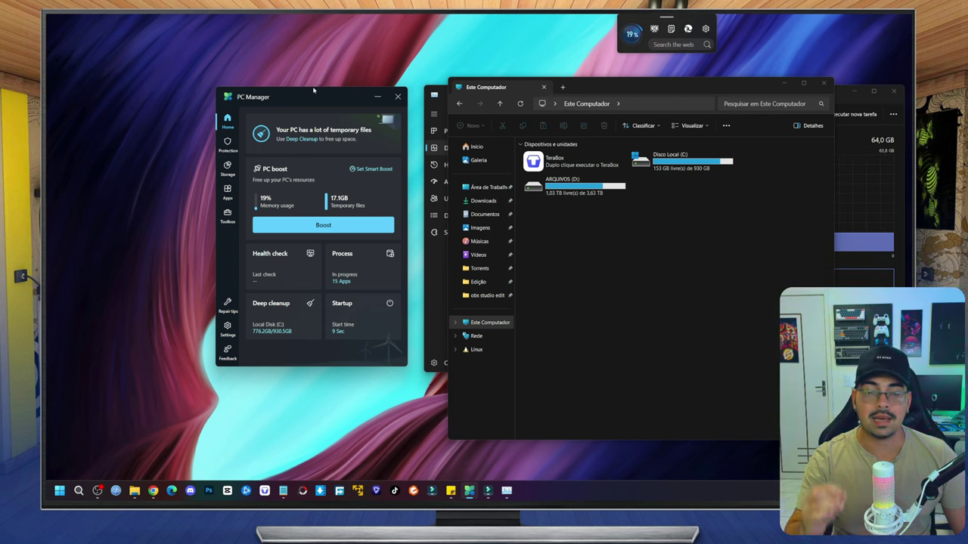
{"action": "left_click", "coordinate": [358, 225]}
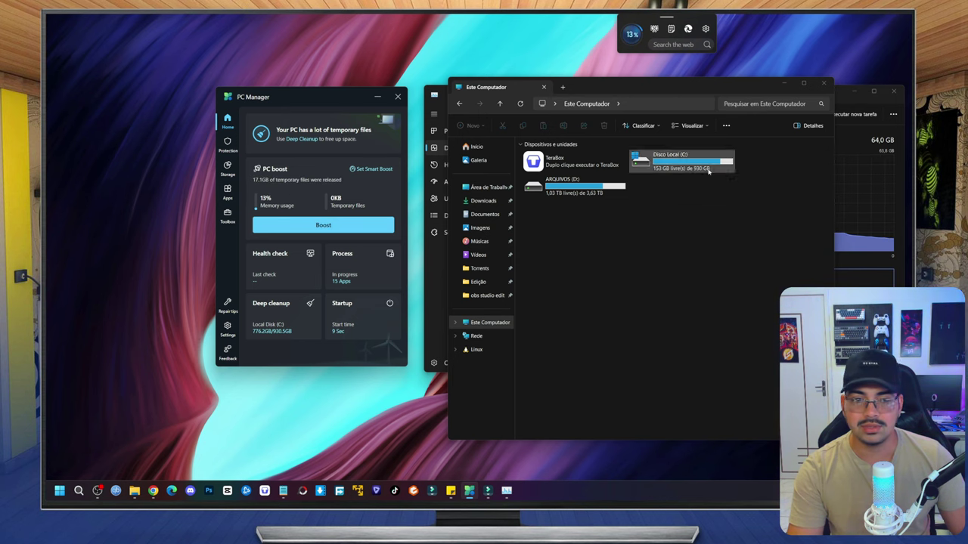
- Refresh the drive list to check the free space on Local Disk (C:), and close File Explorer
{"action": "left_click_drag", "start_coordinate": [642, 87], "coordinate": [561, 77]}
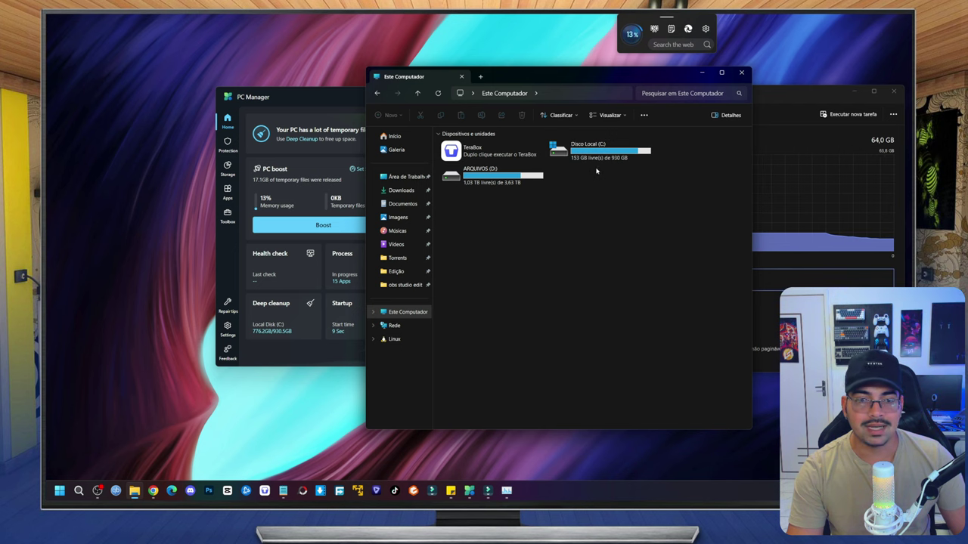
{"action": "right_click", "coordinate": [578, 227]}
{"action": "left_click", "coordinate": [603, 263]}
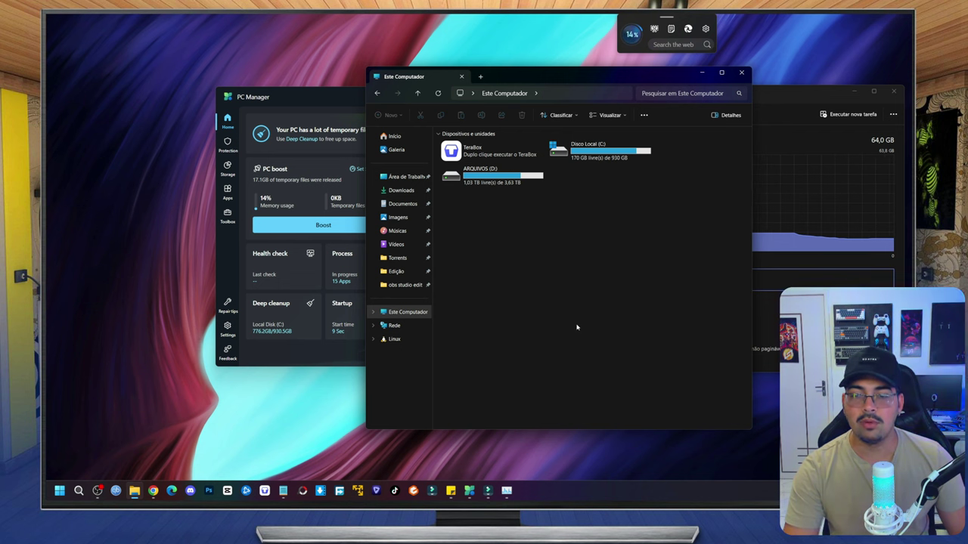
{"action": "left_click", "coordinate": [741, 72]}
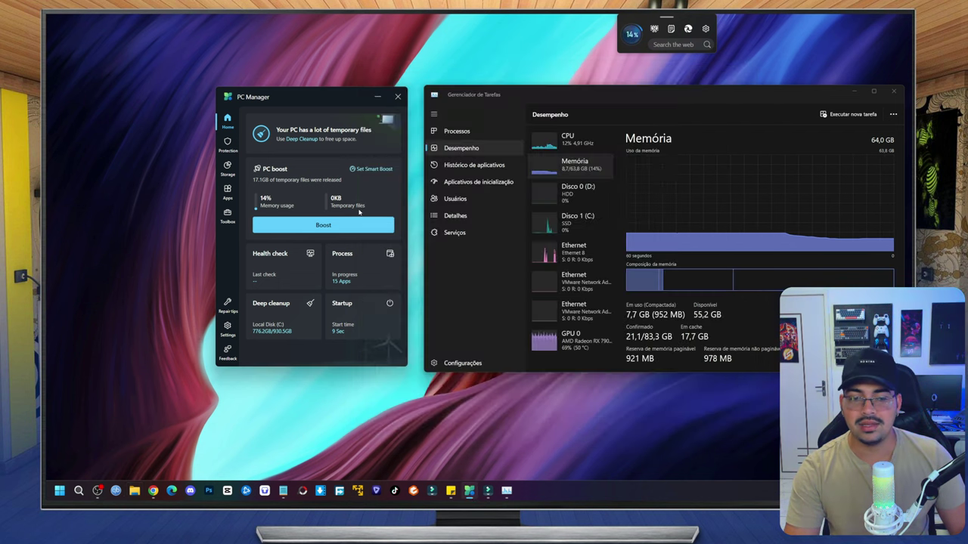
- Run a health check and carry out its preselected actions: taskbar reset and cleanup of temporary files, system logs and recent file list
{"action": "left_click_drag", "start_coordinate": [529, 95], "coordinate": [499, 83]}
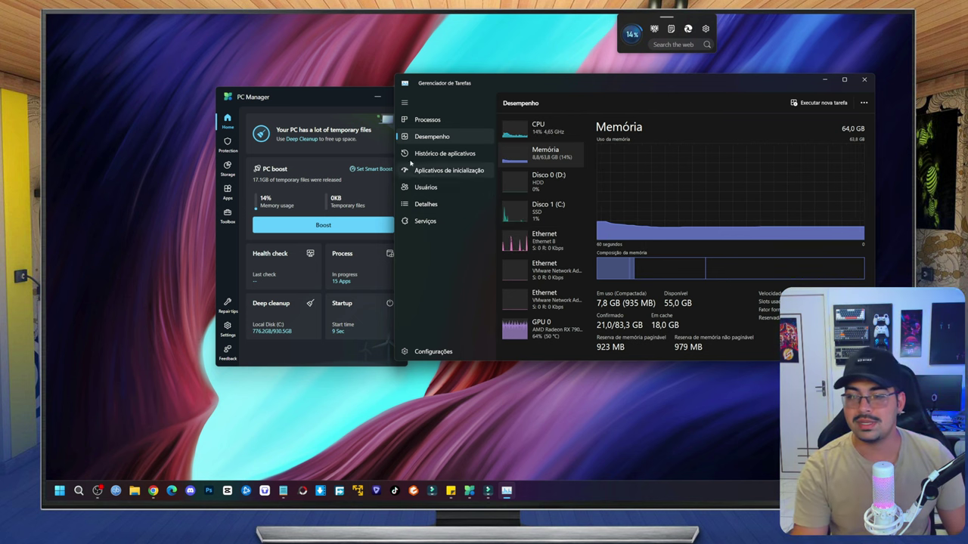
{"action": "left_click", "coordinate": [323, 98]}
{"action": "left_click_drag", "start_coordinate": [324, 98], "coordinate": [343, 99]}
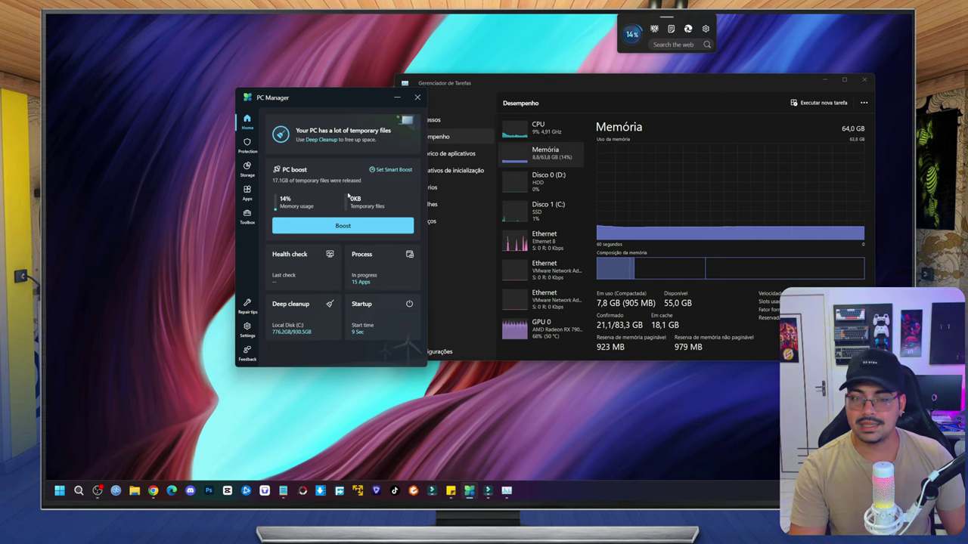
{"action": "left_click", "coordinate": [302, 265]}
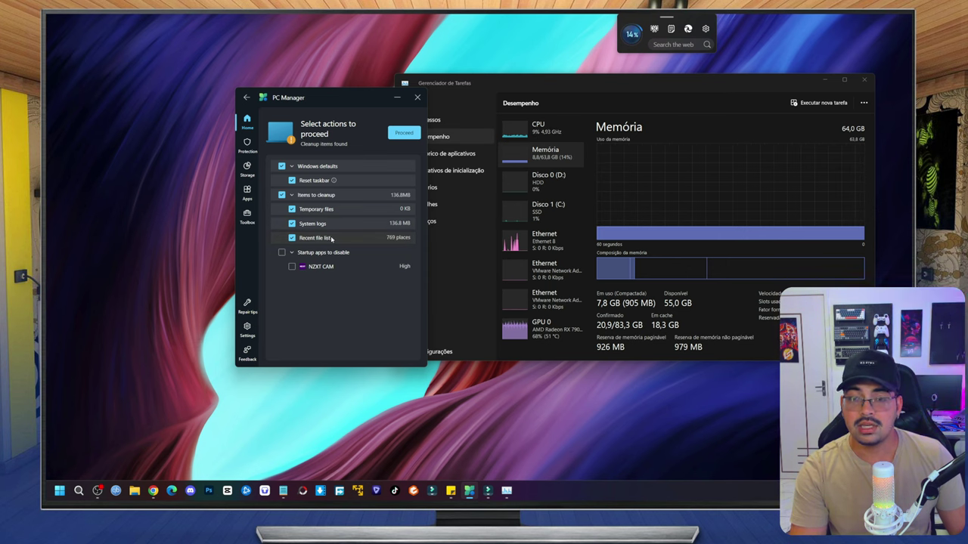
{"action": "left_click", "coordinate": [404, 132]}
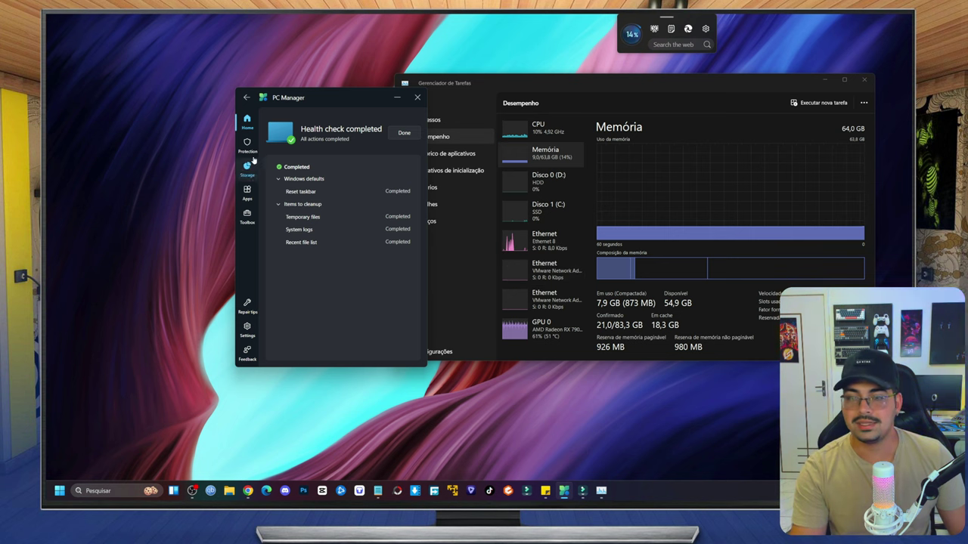
- Review the running apps in process management, end PowerToys.Runner, and return to the PC Manager home page
{"action": "left_click", "coordinate": [251, 130]}
{"action": "left_click", "coordinate": [370, 268]}
{"action": "scroll", "coordinate": [328, 273], "scroll_direction": "down", "scroll_amount": 10}
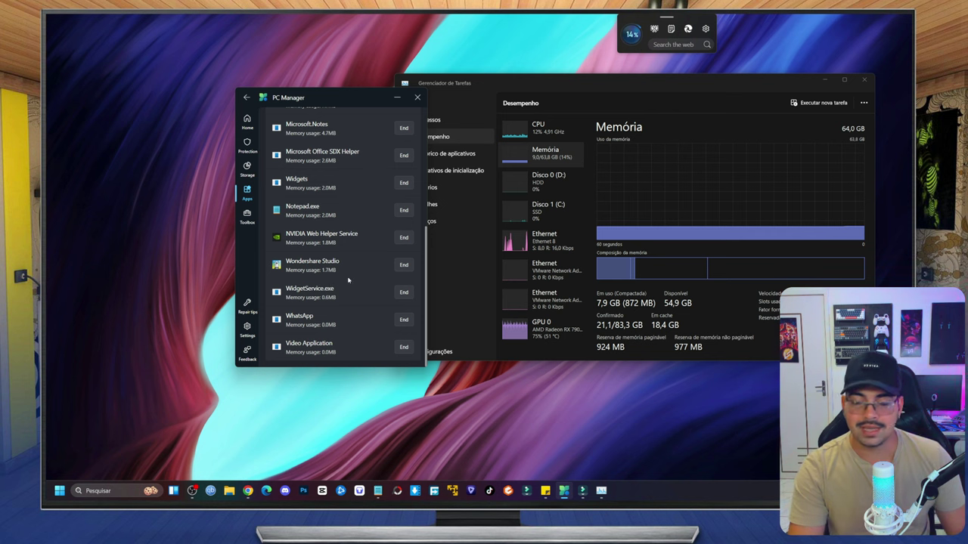
{"action": "scroll", "coordinate": [340, 264], "scroll_direction": "up", "scroll_amount": 3}
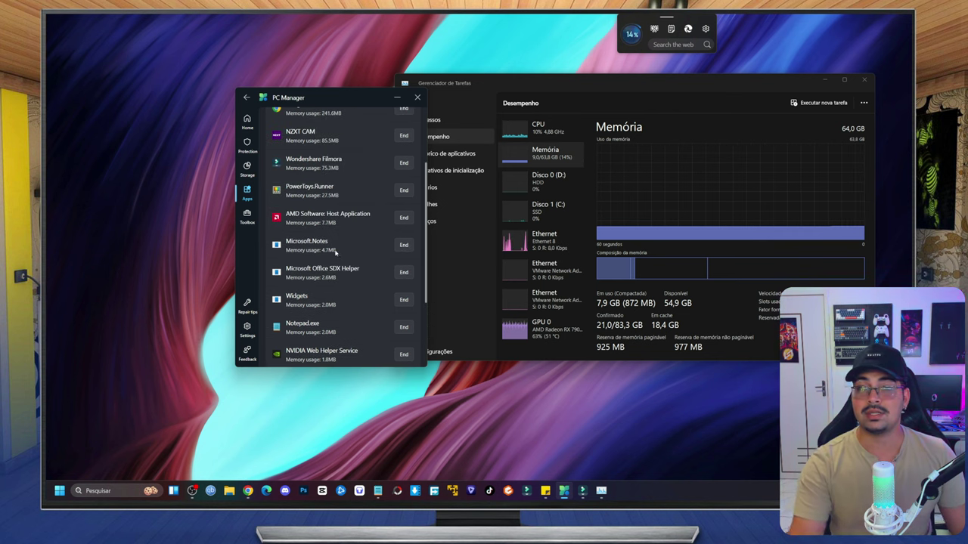
{"action": "scroll", "coordinate": [337, 251], "scroll_direction": "up", "scroll_amount": 3}
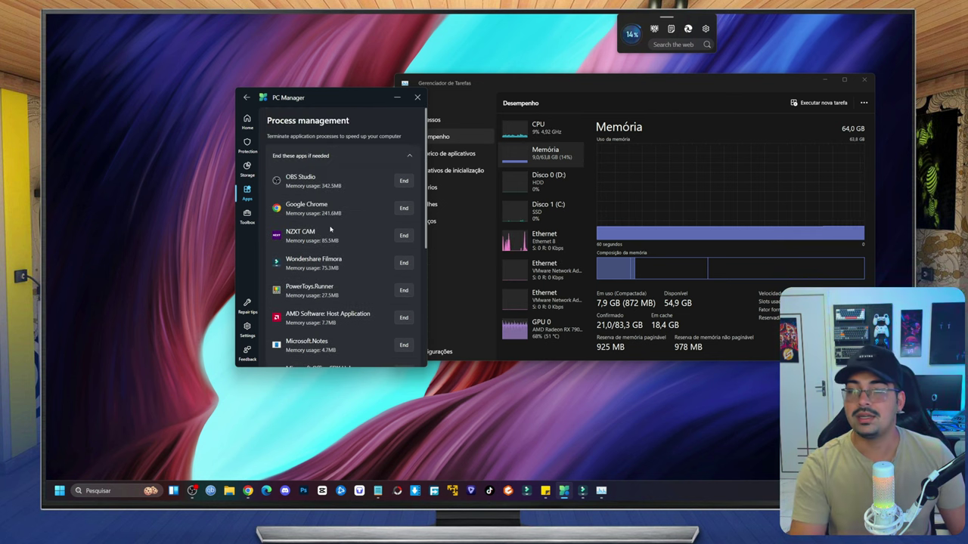
{"action": "scroll", "coordinate": [343, 196], "scroll_direction": "down", "scroll_amount": 3}
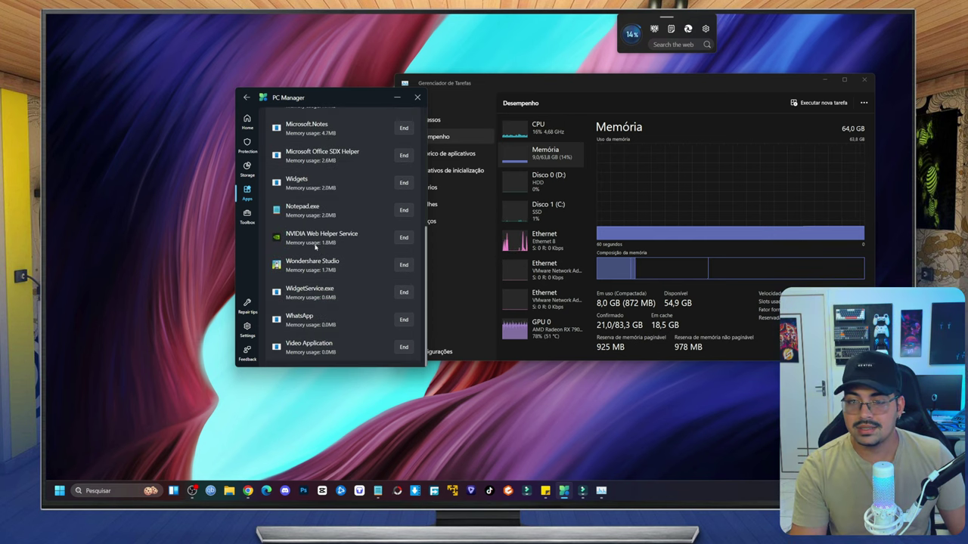
{"action": "scroll", "coordinate": [322, 270], "scroll_direction": "up", "scroll_amount": 3}
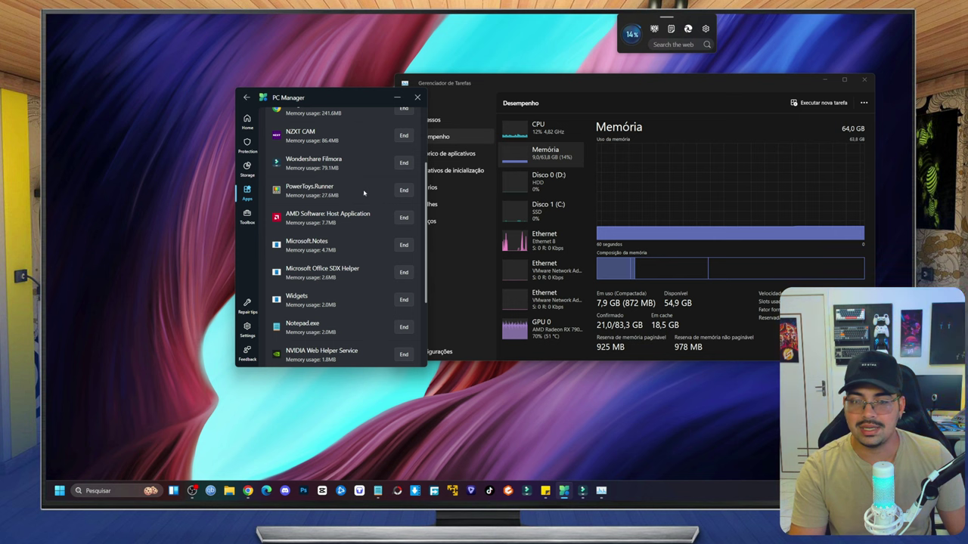
{"action": "left_click", "coordinate": [404, 191]}
{"action": "left_click", "coordinate": [324, 254]}
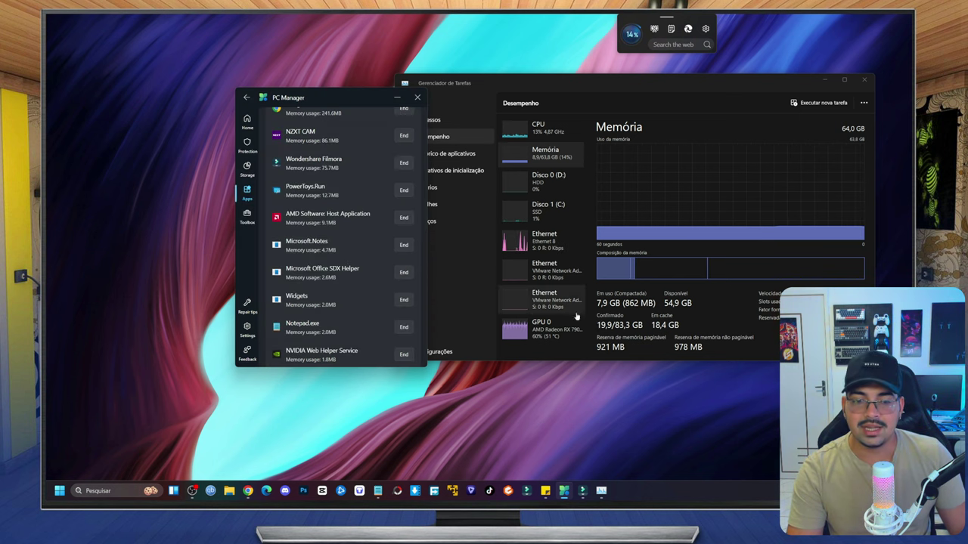
{"action": "scroll", "coordinate": [359, 255], "scroll_direction": "up", "scroll_amount": 4}
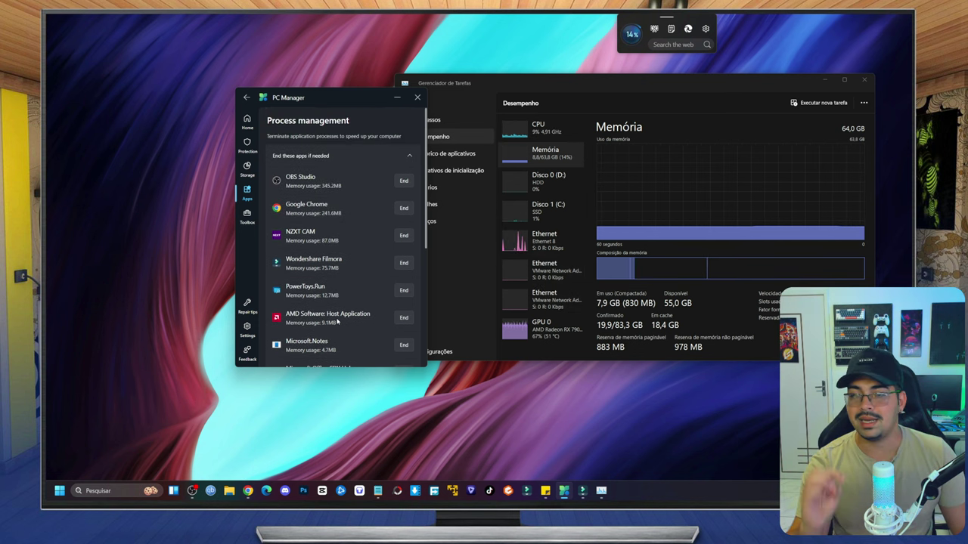
{"action": "scroll", "coordinate": [337, 321], "scroll_direction": "down", "scroll_amount": 5}
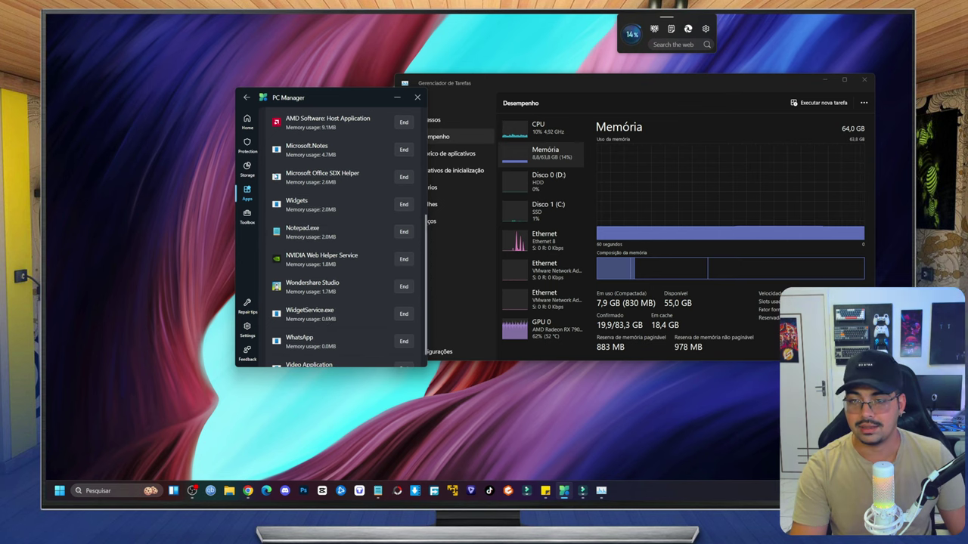
{"action": "key", "text": "alt+Left"}
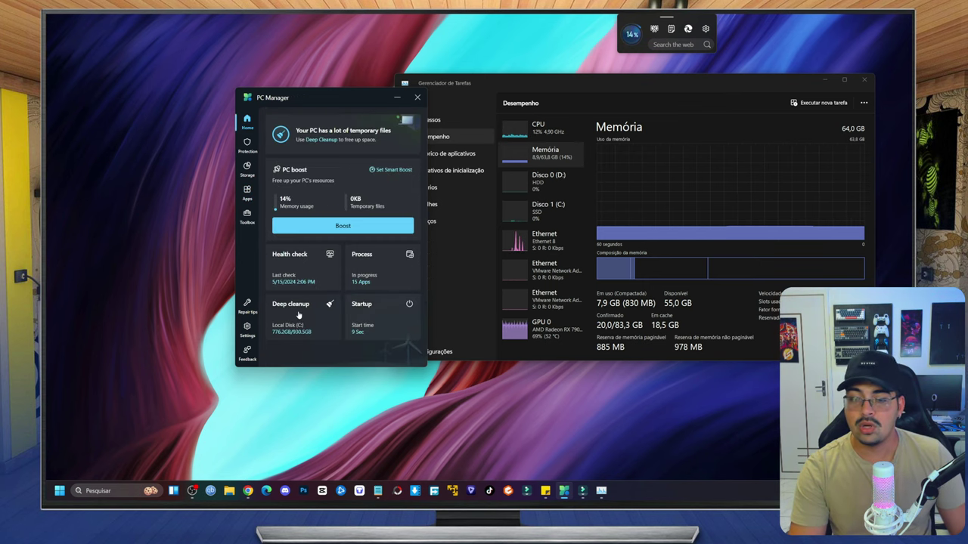
- Run a deep cleanup of the preselected system and web cache items, adding the OneDrive application cache
{"action": "left_click", "coordinate": [299, 314]}
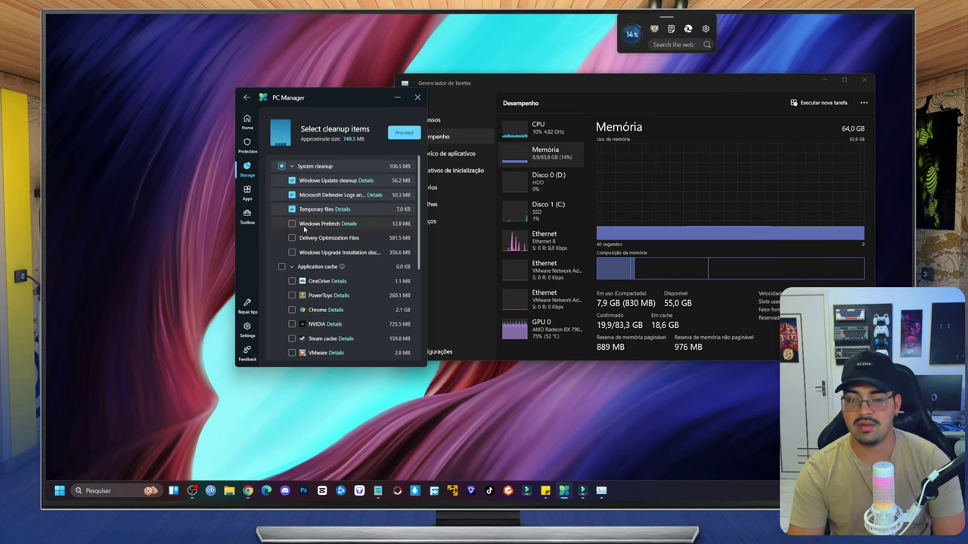
{"action": "scroll", "coordinate": [335, 255], "scroll_direction": "down", "scroll_amount": 5}
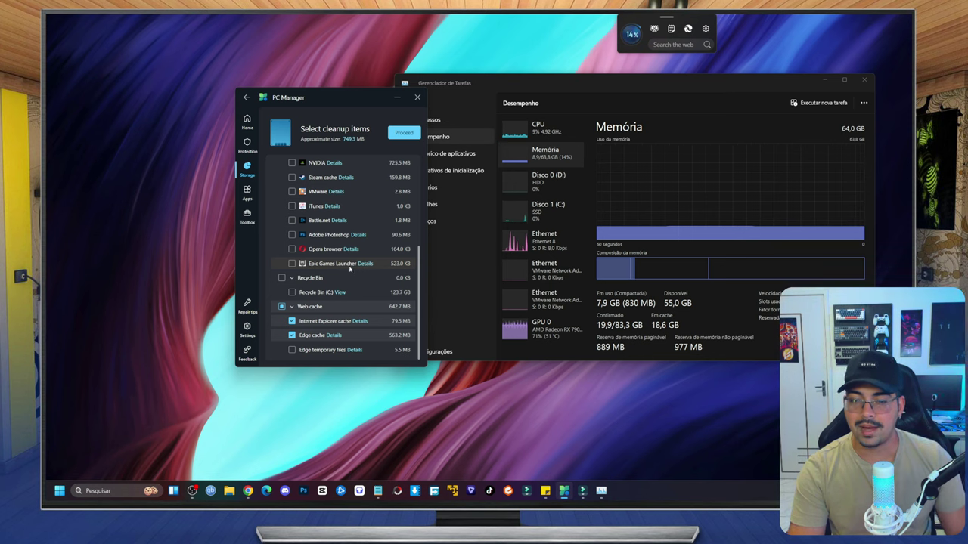
{"action": "scroll", "coordinate": [360, 295], "scroll_direction": "up", "scroll_amount": 5}
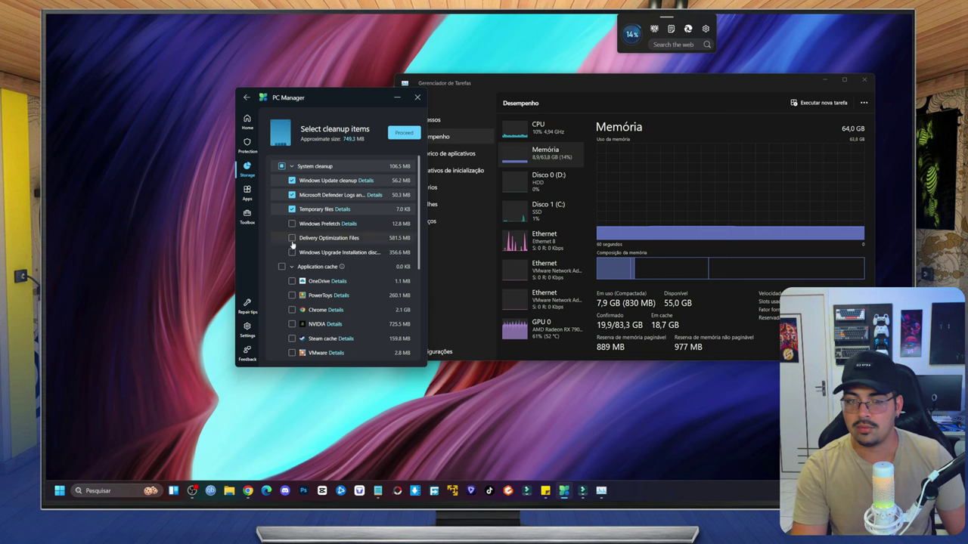
{"action": "scroll", "coordinate": [293, 249], "scroll_direction": "down", "scroll_amount": 2}
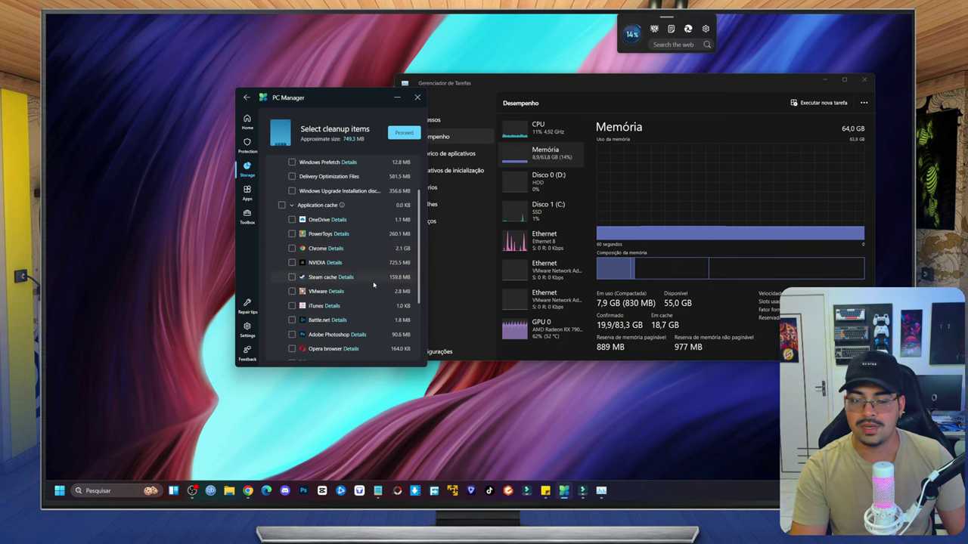
{"action": "scroll", "coordinate": [362, 279], "scroll_direction": "up", "scroll_amount": 2}
{"action": "scroll", "coordinate": [293, 338], "scroll_direction": "down", "scroll_amount": 1}
{"action": "scroll", "coordinate": [293, 333], "scroll_direction": "up", "scroll_amount": 1}
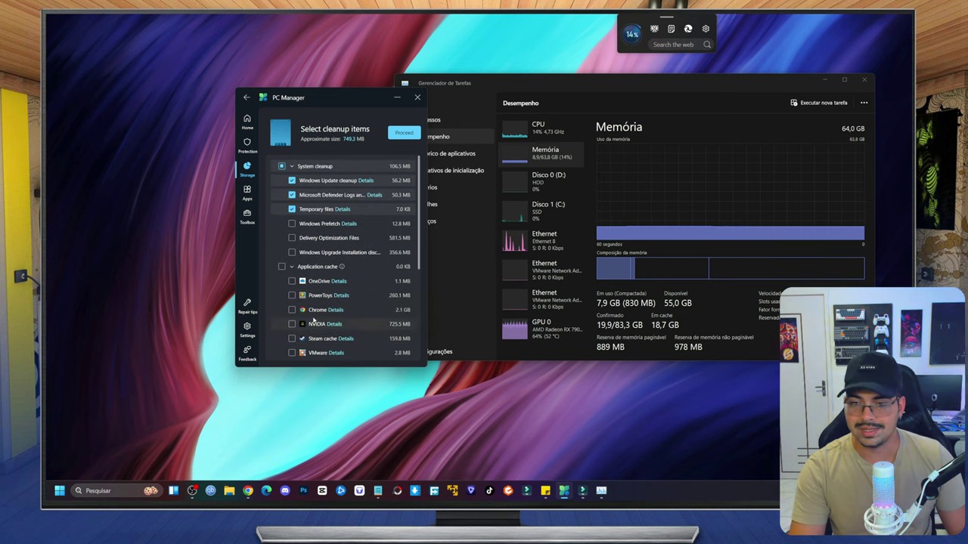
{"action": "left_click", "coordinate": [291, 281]}
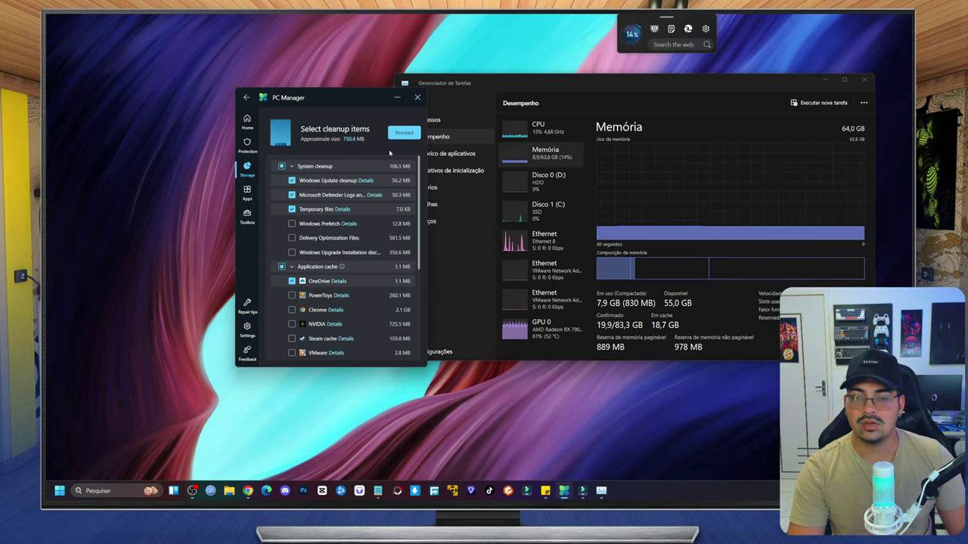
{"action": "left_click", "coordinate": [403, 132]}
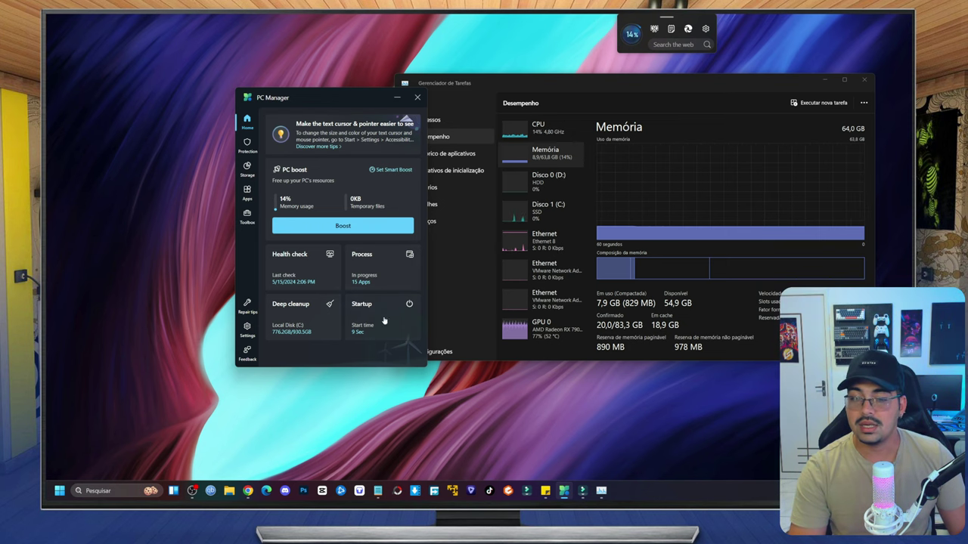
- Examine the list of startup apps for their on/off state and startup impact
{"action": "left_click", "coordinate": [361, 313]}
{"action": "scroll", "coordinate": [360, 302], "scroll_direction": "down", "scroll_amount": 6}
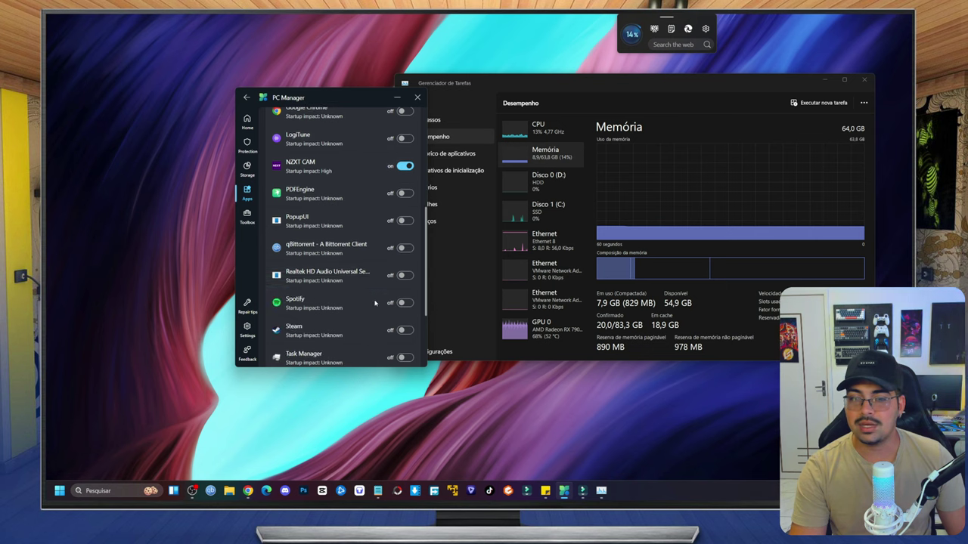
{"action": "scroll", "coordinate": [360, 292], "scroll_direction": "down", "scroll_amount": 3}
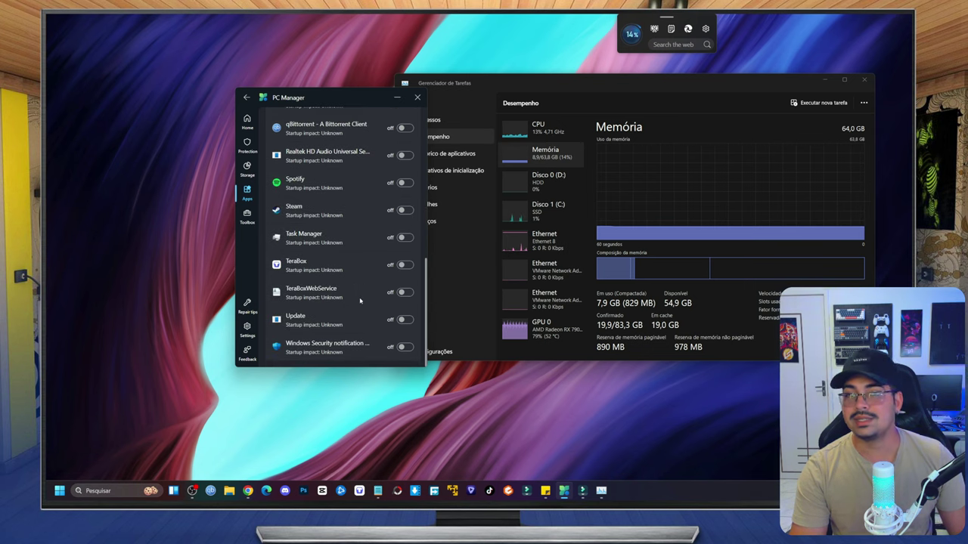
{"action": "scroll", "coordinate": [382, 274], "scroll_direction": "up", "scroll_amount": 3}
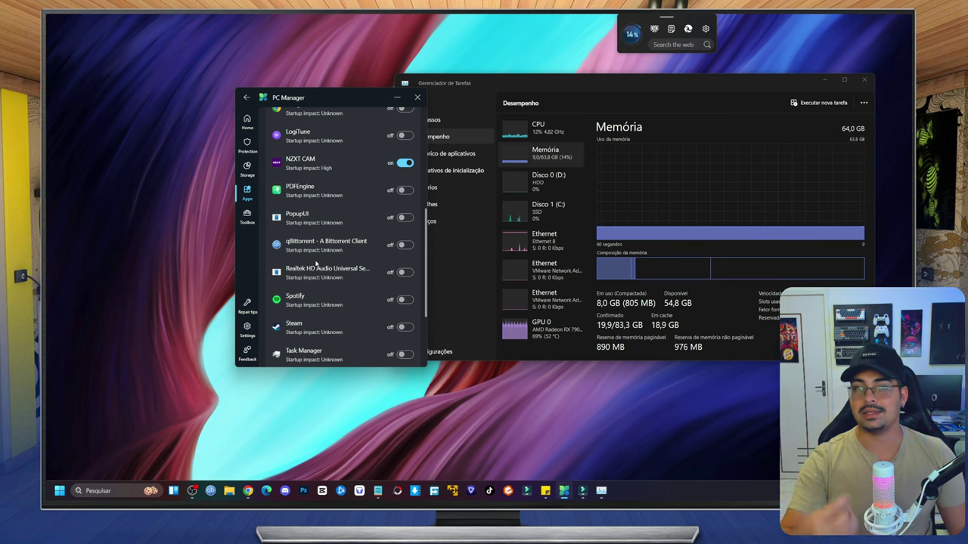
{"action": "scroll", "coordinate": [404, 133], "scroll_direction": "up", "scroll_amount": 4}
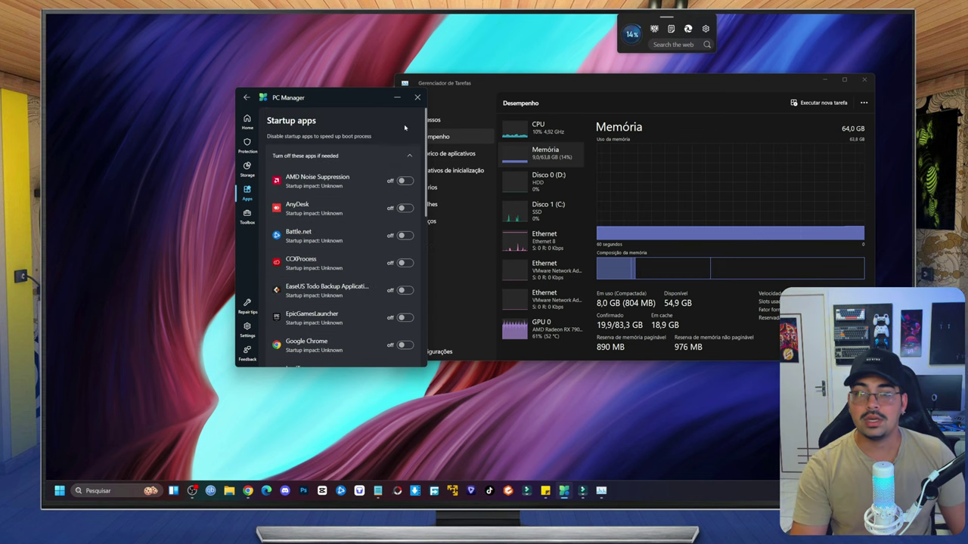
- Look through the rest of the startup apps list, checking the NZXT CAM entry's startup state
{"action": "scroll", "coordinate": [396, 187], "scroll_direction": "down", "scroll_amount": 5}
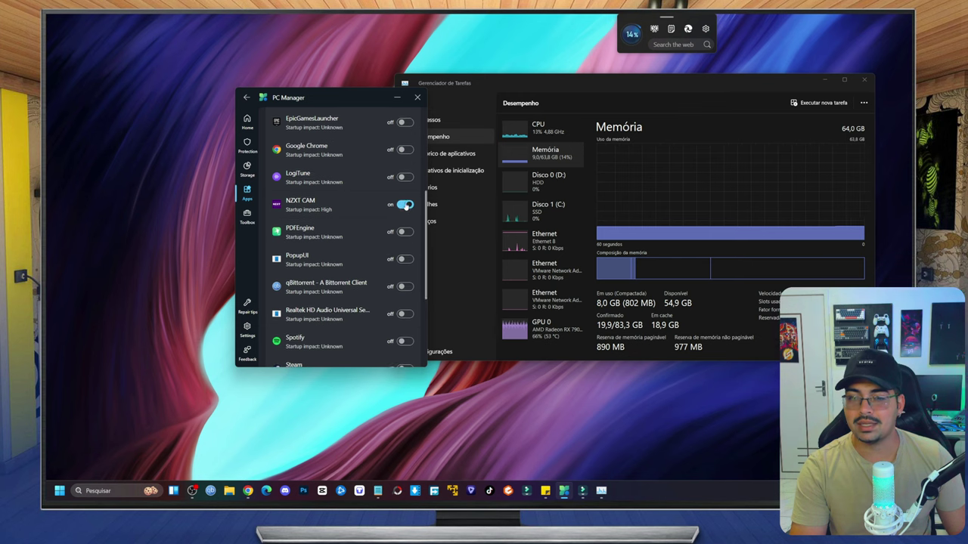
{"action": "left_click", "coordinate": [405, 204]}
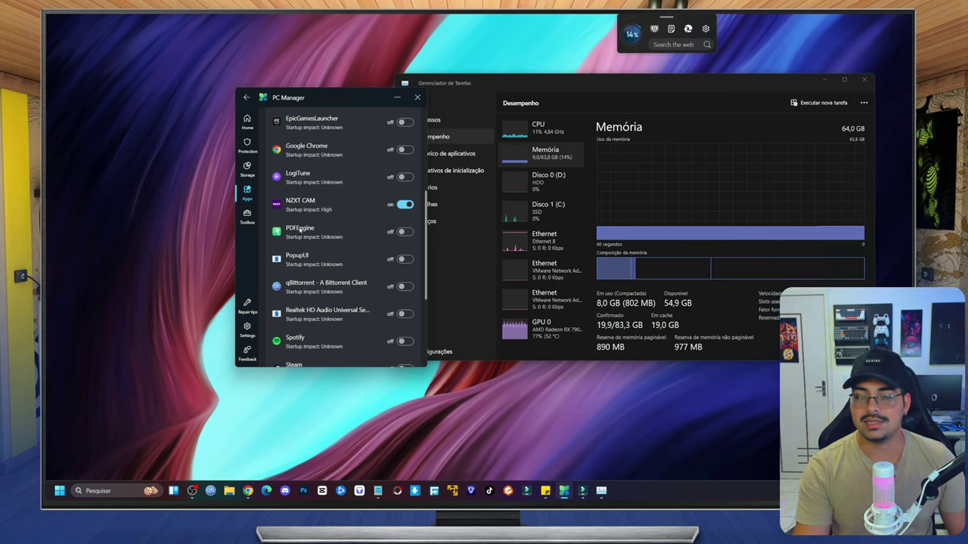
{"action": "scroll", "coordinate": [311, 245], "scroll_direction": "up", "scroll_amount": 4}
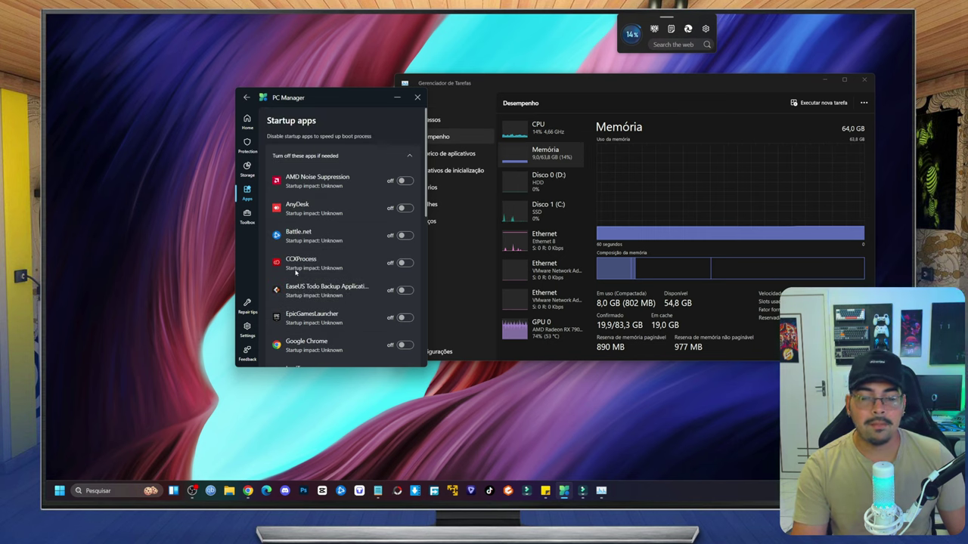
- Check the virus and threat protection overview in Windows Security from System protection, and close it
{"action": "left_click", "coordinate": [247, 145]}
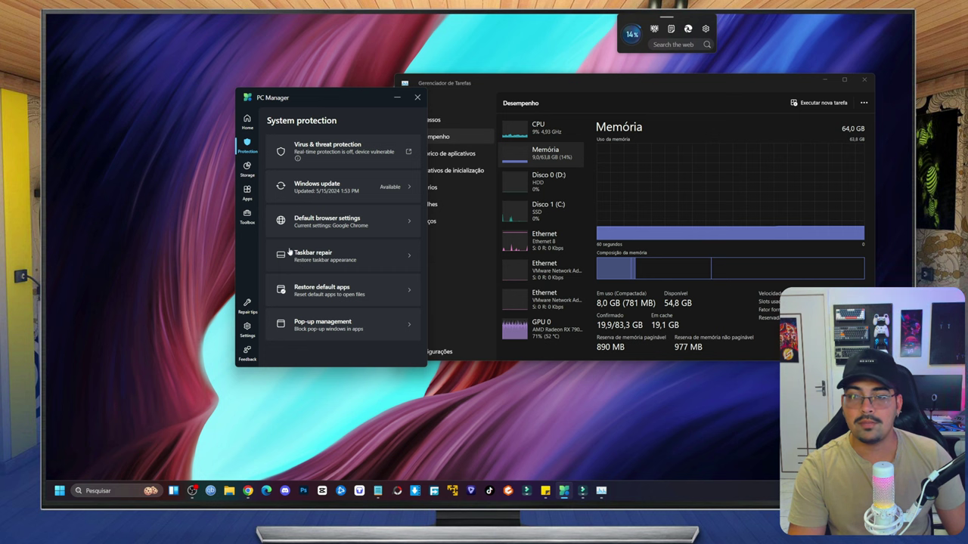
{"action": "left_click", "coordinate": [340, 147]}
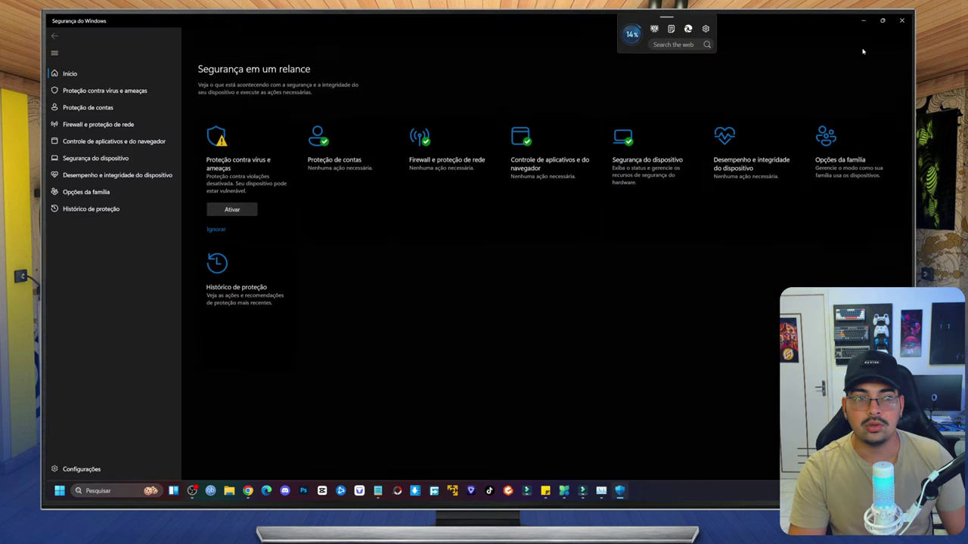
{"action": "left_click", "coordinate": [902, 21]}
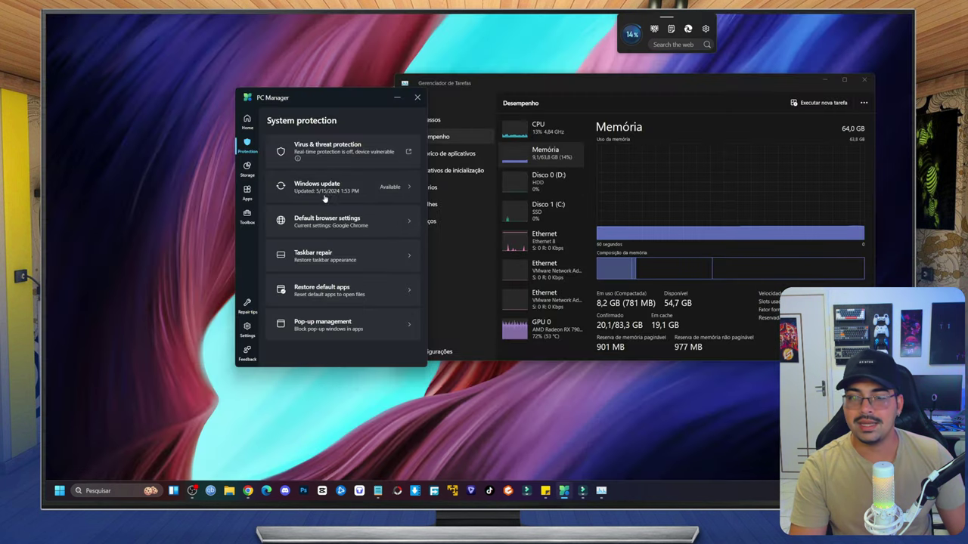
- Add the Other updates group to the selected Windows updates, and return to System protection without installing
{"action": "left_click", "coordinate": [335, 187]}
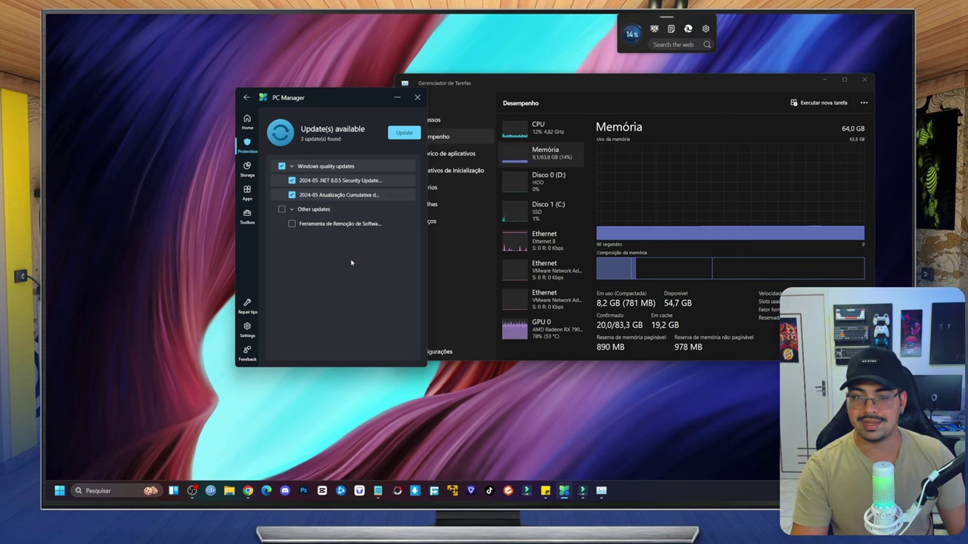
{"action": "left_click", "coordinate": [281, 209]}
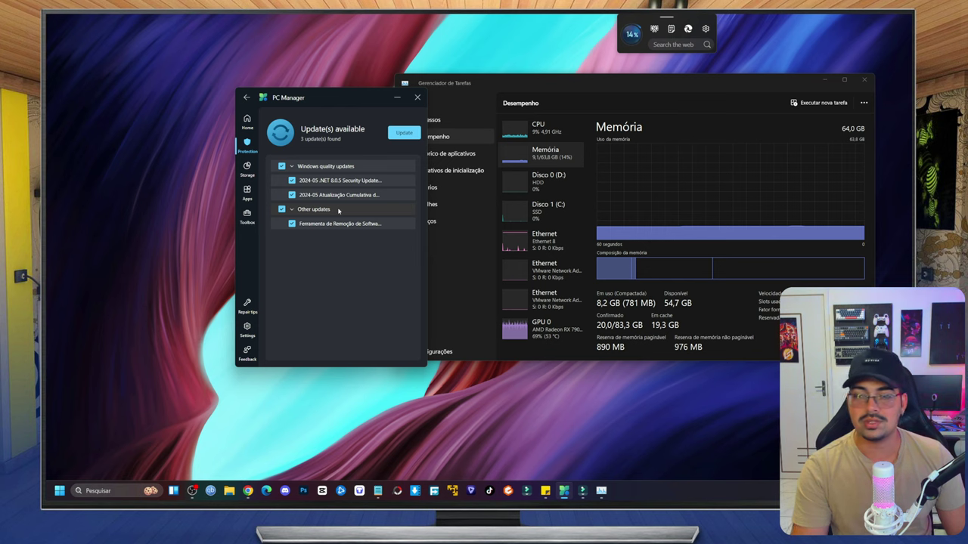
{"action": "left_click", "coordinate": [246, 145]}
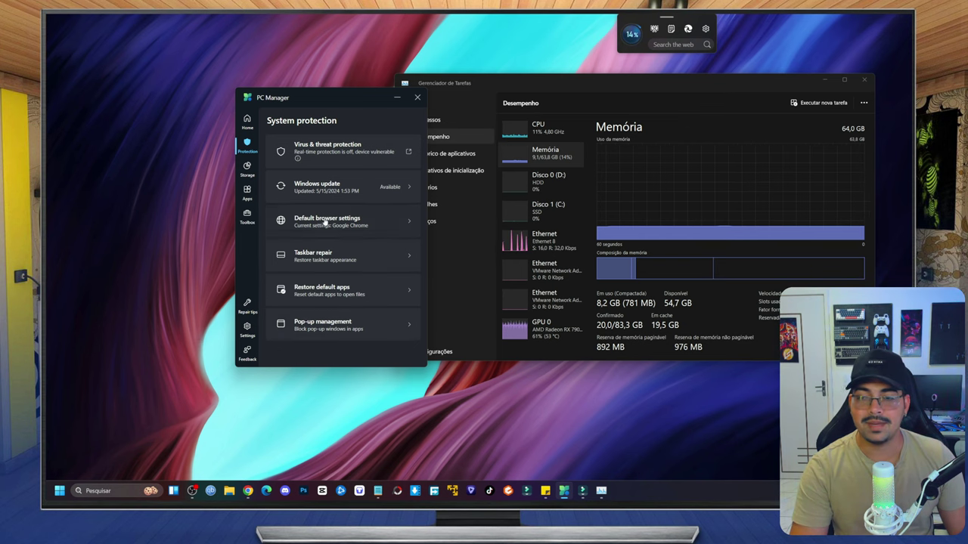
- Start a duplicate file scan of all disks from Storage Management, cancel it, and close the scan window
{"action": "left_click", "coordinate": [247, 168]}
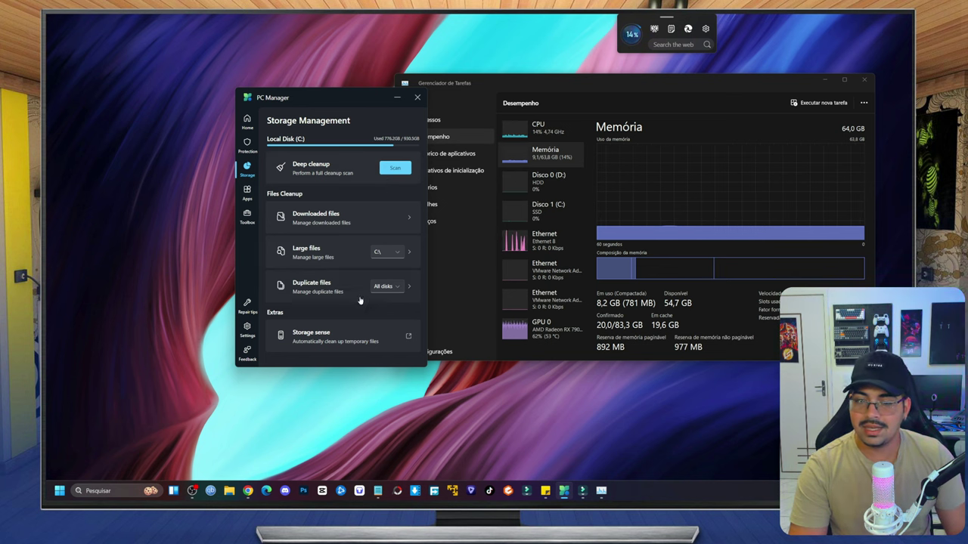
{"action": "left_click", "coordinate": [333, 289]}
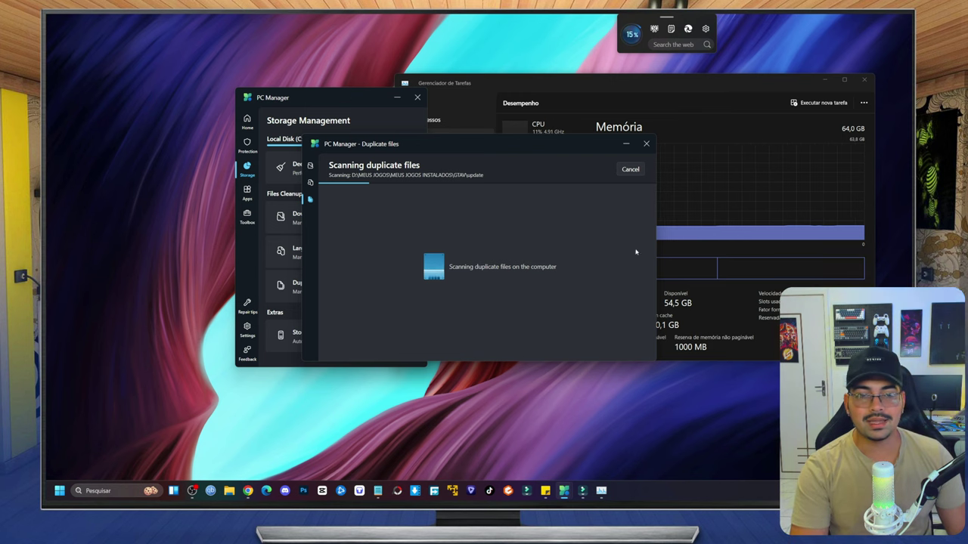
{"action": "left_click", "coordinate": [628, 171]}
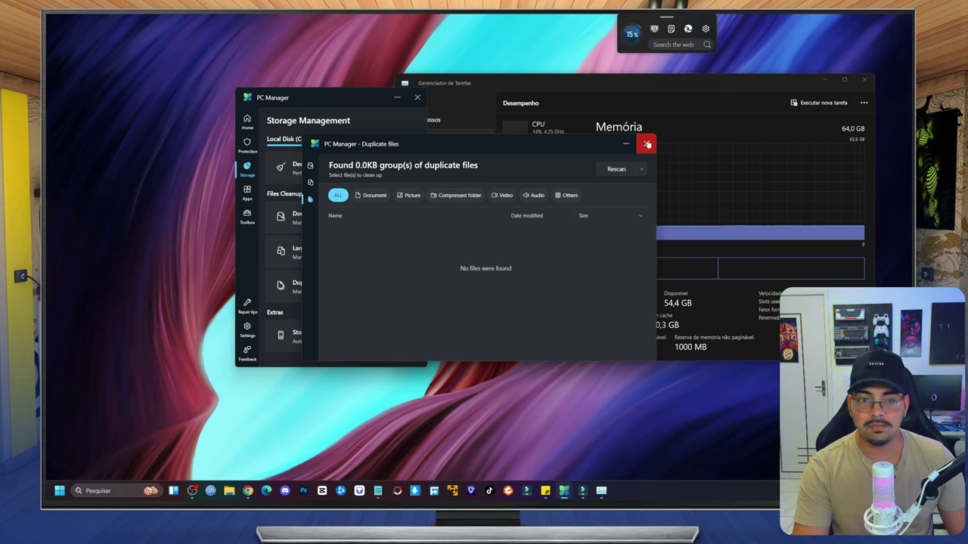
{"action": "left_click", "coordinate": [642, 170]}
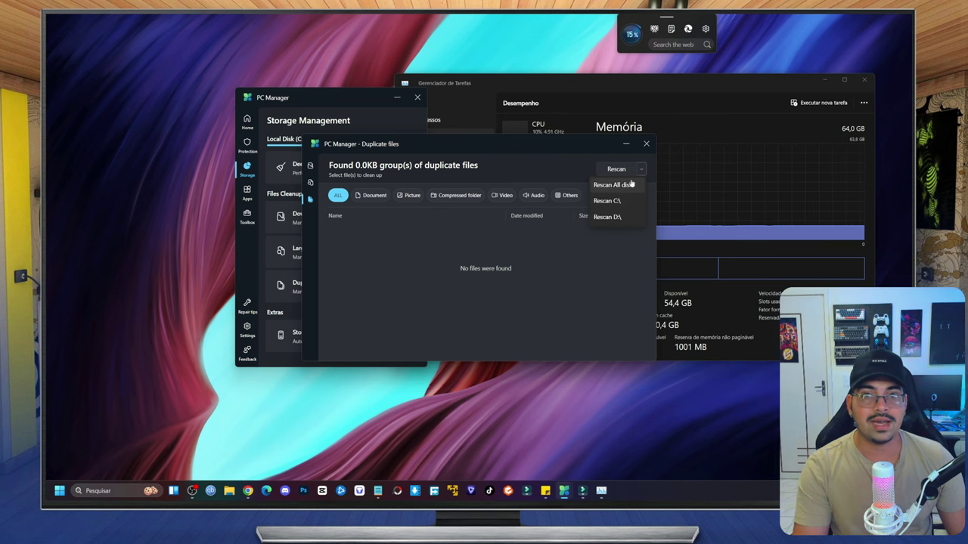
{"action": "left_click", "coordinate": [646, 144]}
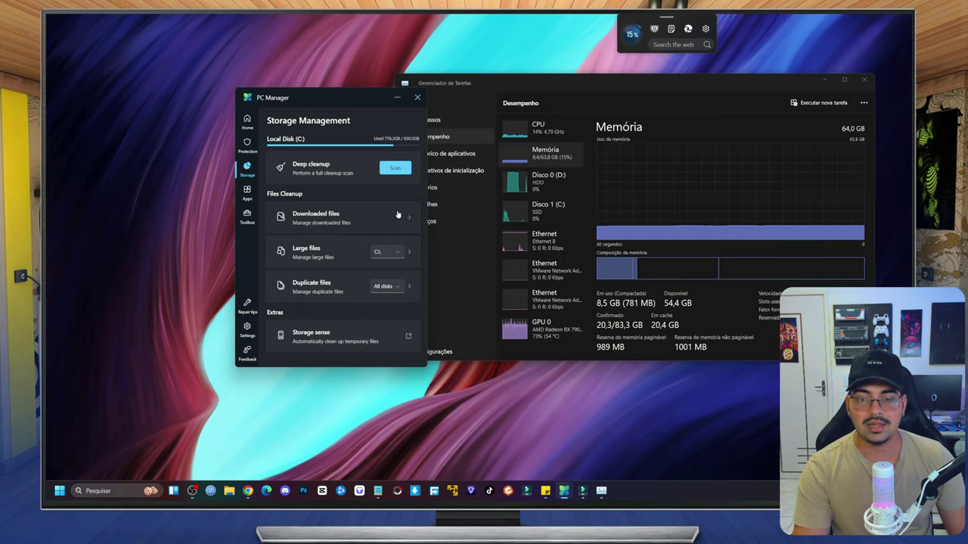
- Review the Storage sense settings for temporary files and automatic cleanup schedules in Windows Settings, and close them
{"action": "left_click", "coordinate": [322, 343]}
{"action": "left_click_drag", "start_coordinate": [371, 33], "coordinate": [500, 91]}
{"action": "scroll", "coordinate": [487, 226], "scroll_direction": "down", "scroll_amount": 2}
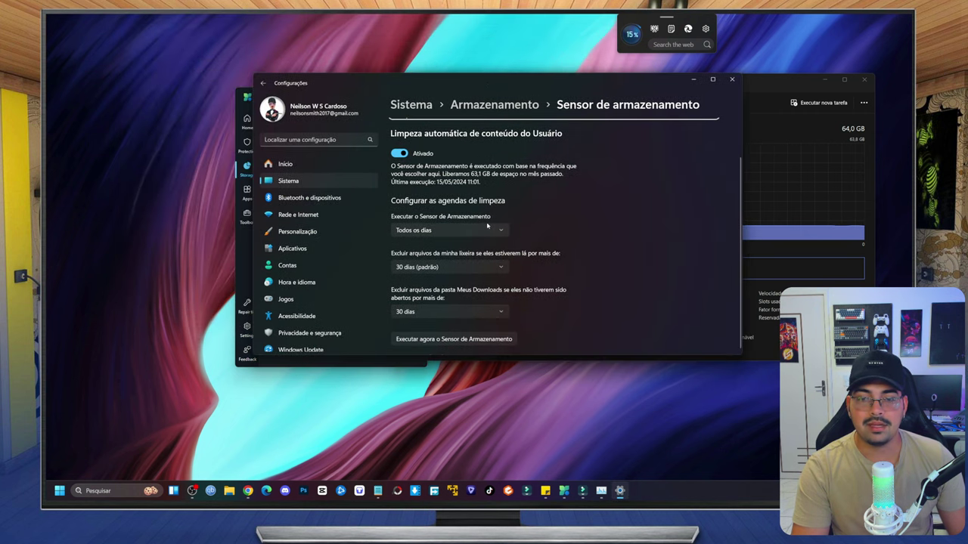
{"action": "scroll", "coordinate": [487, 227], "scroll_direction": "up", "scroll_amount": 1}
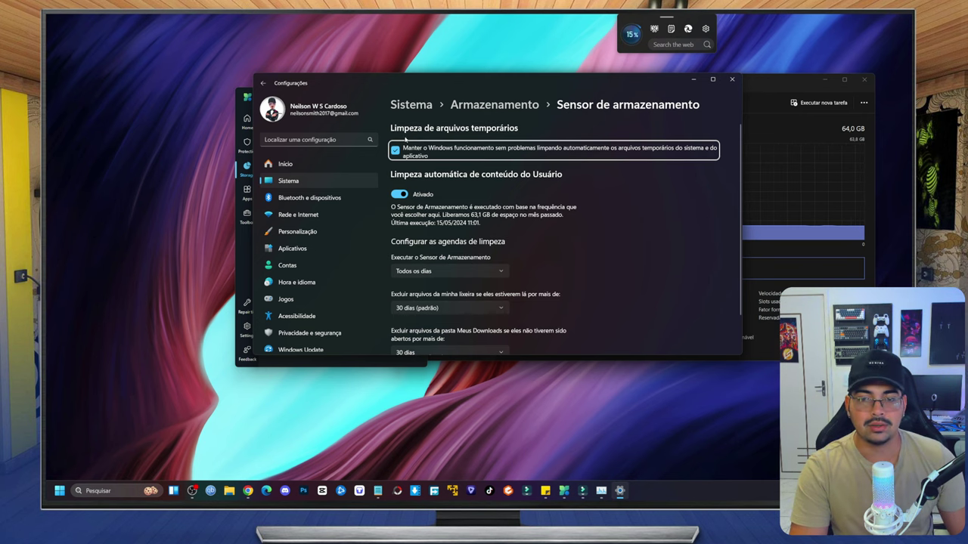
{"action": "key", "text": "alt+F4"}
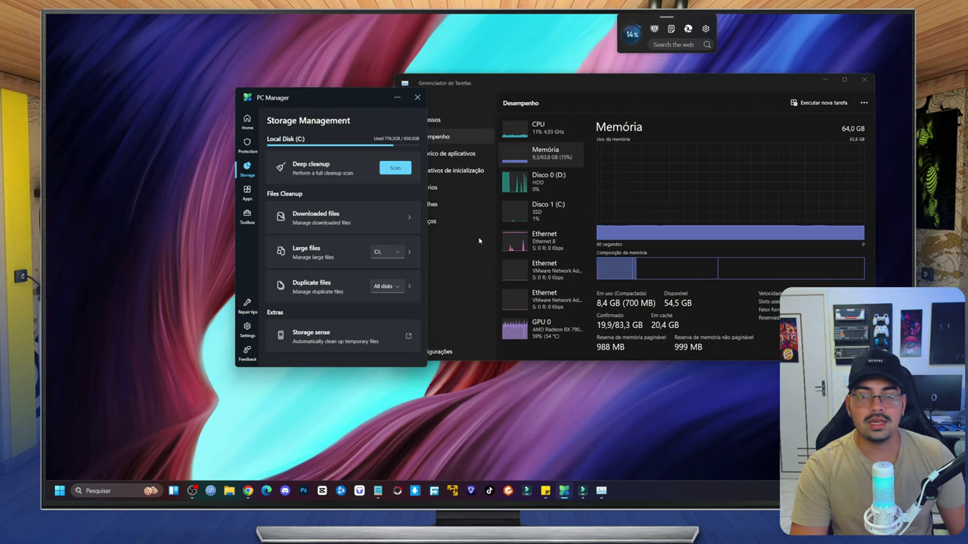
- Review the running apps and their memory usage in Process management
{"action": "left_click", "coordinate": [243, 193]}
{"action": "left_click", "coordinate": [362, 155]}
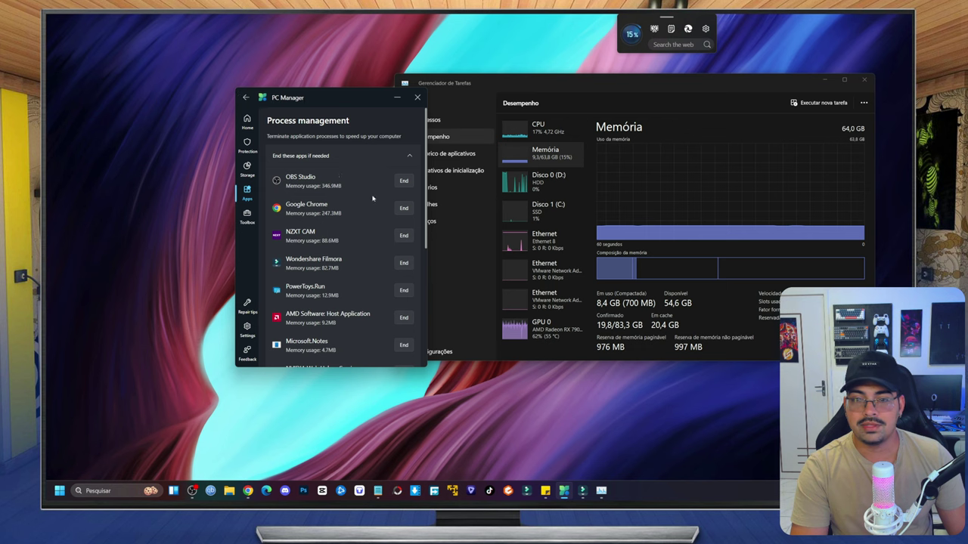
{"action": "scroll", "coordinate": [362, 182], "scroll_direction": "down", "scroll_amount": 5}
{"action": "scroll", "coordinate": [389, 288], "scroll_direction": "up", "scroll_amount": 5}
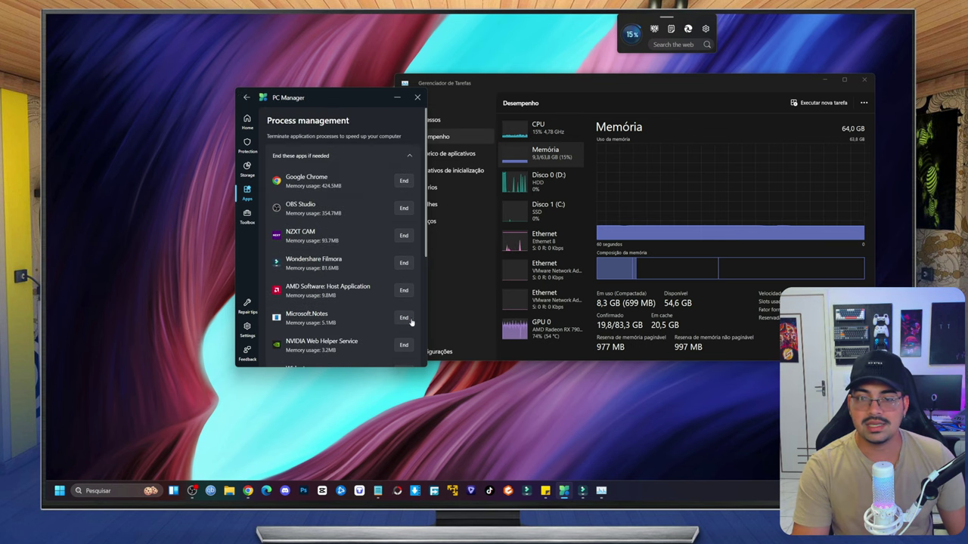
- Look over the whole Startup apps list again from App management
{"action": "left_click", "coordinate": [247, 97]}
{"action": "left_click", "coordinate": [330, 180]}
{"action": "scroll", "coordinate": [340, 252], "scroll_direction": "down", "scroll_amount": 5}
{"action": "scroll", "coordinate": [344, 265], "scroll_direction": "down", "scroll_amount": 3}
{"action": "scroll", "coordinate": [344, 265], "scroll_direction": "up", "scroll_amount": 10}
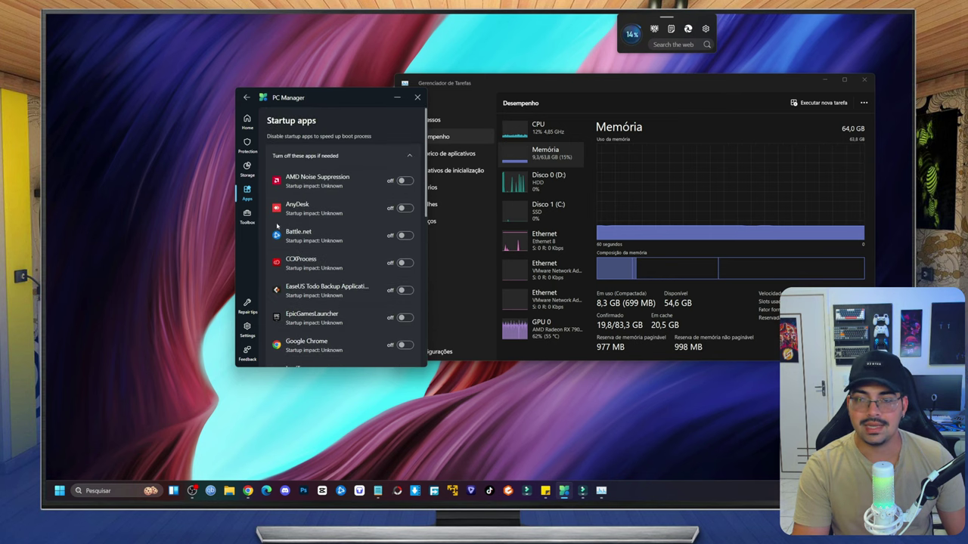
- Browse the installed apps and their sizes in Windows Settings through Manage apps, and close the window
{"action": "left_click", "coordinate": [247, 99]}
{"action": "left_click", "coordinate": [334, 218]}
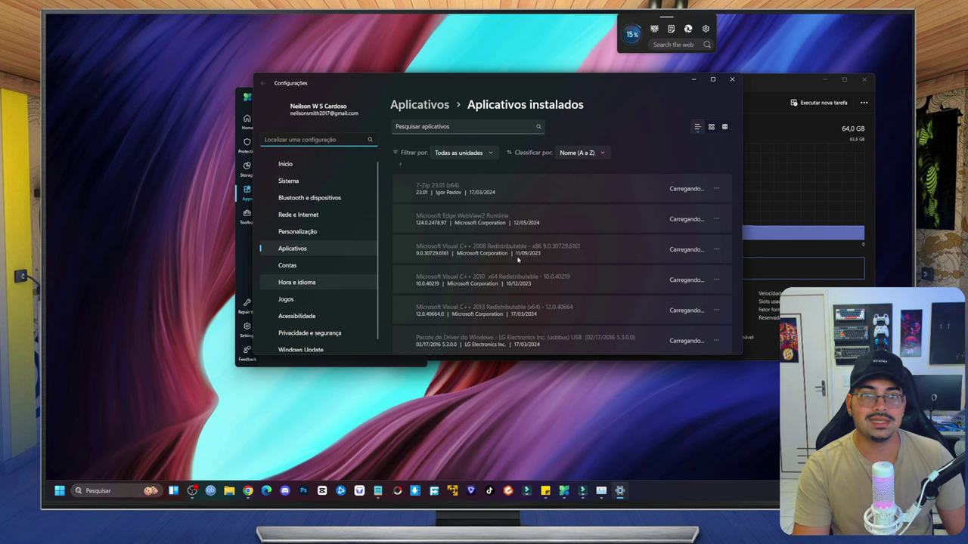
{"action": "scroll", "coordinate": [640, 229], "scroll_direction": "down", "scroll_amount": 10}
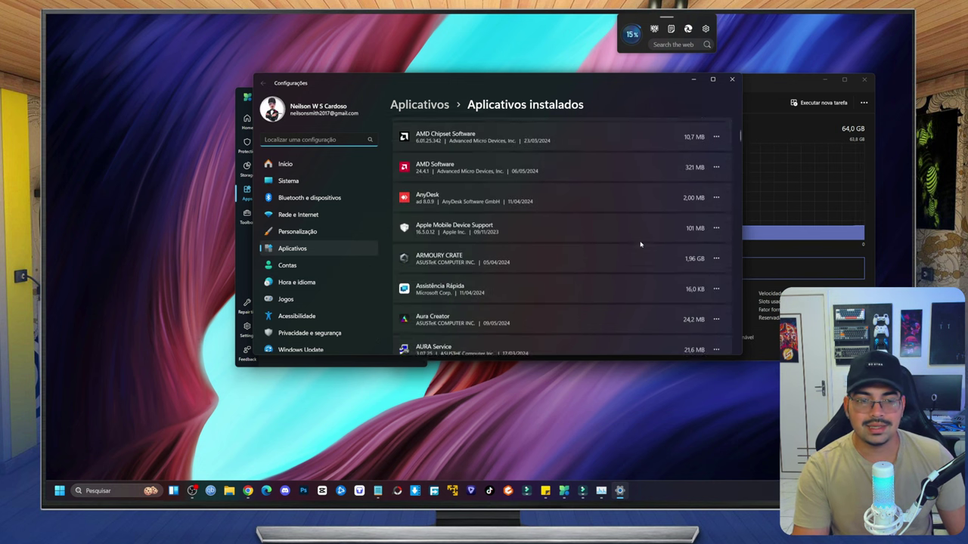
{"action": "left_click", "coordinate": [732, 79]}
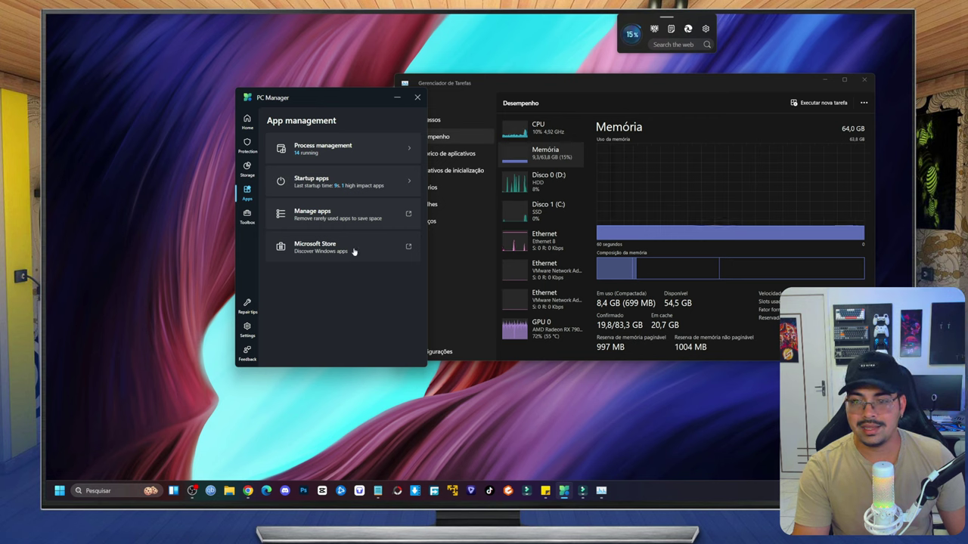
{"action": "left_click", "coordinate": [247, 215]}
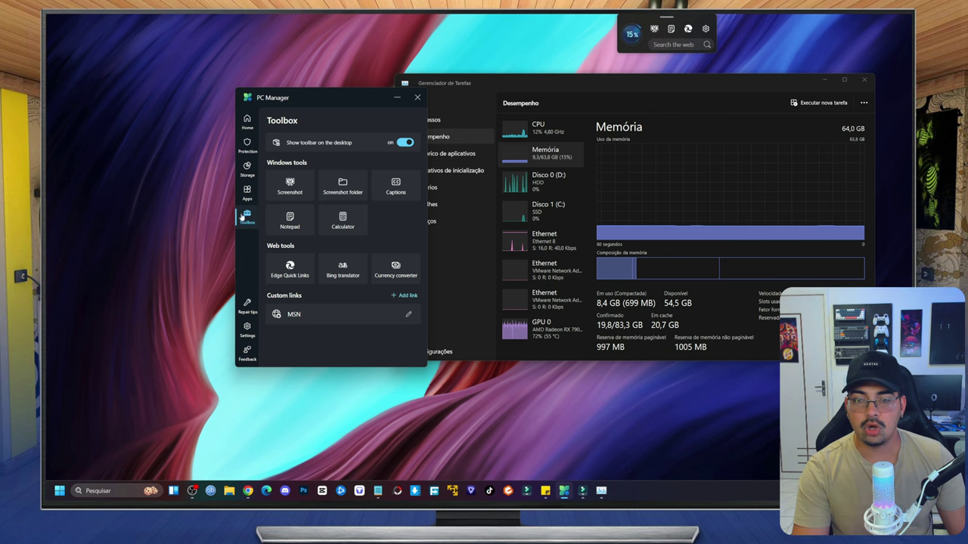
{"action": "left_click", "coordinate": [824, 80]}
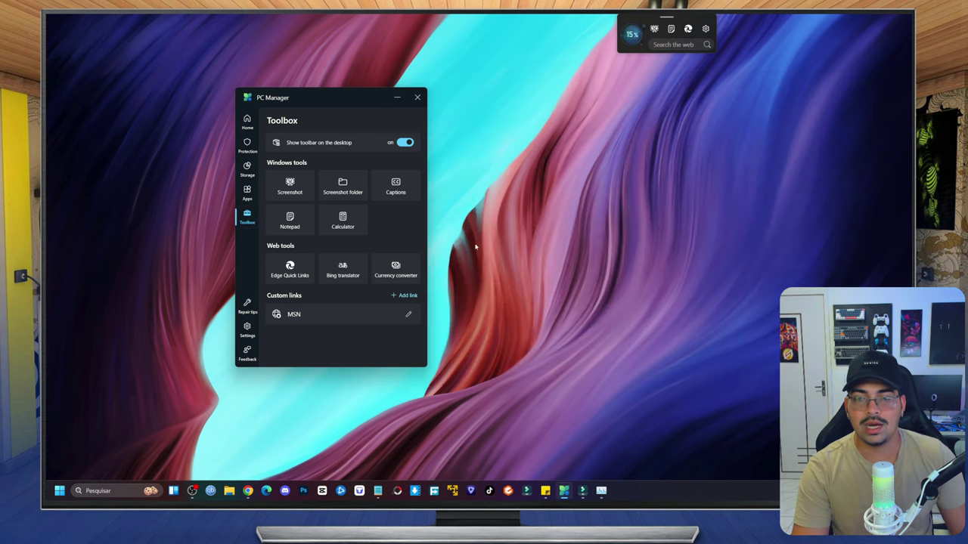
{"action": "left_click", "coordinate": [405, 143]}
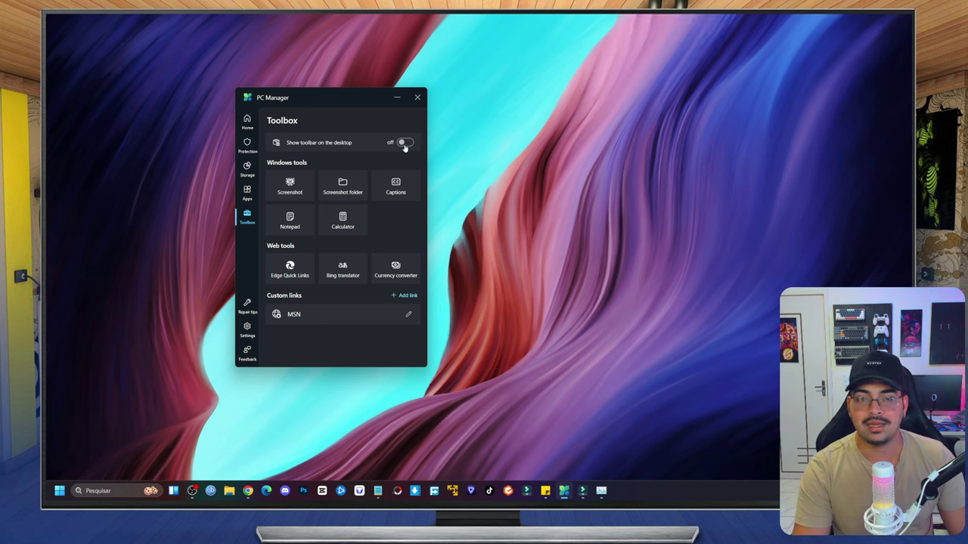
{"action": "left_click", "coordinate": [404, 145]}
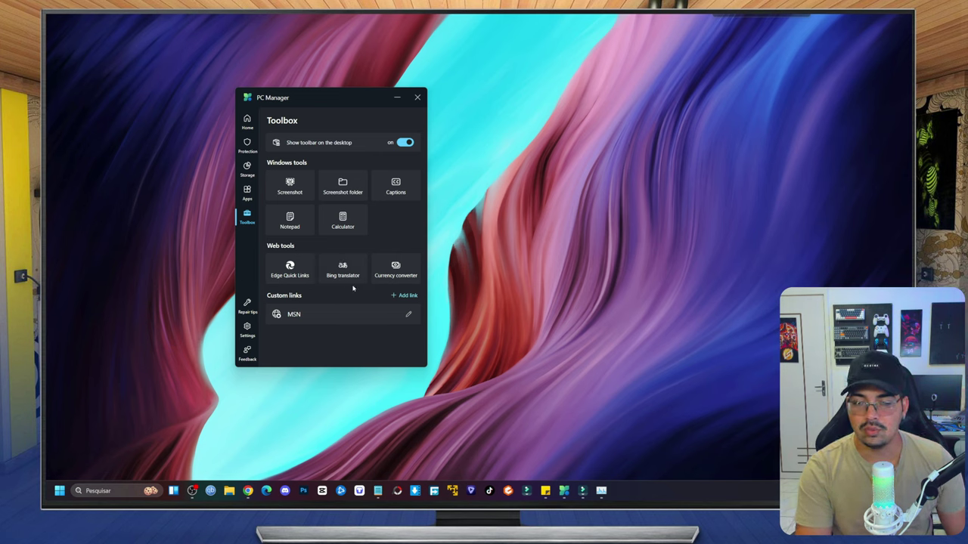
- Check the repair tips and PC Manager's boost, general and language settings, and return to the home page
{"action": "left_click", "coordinate": [246, 305]}
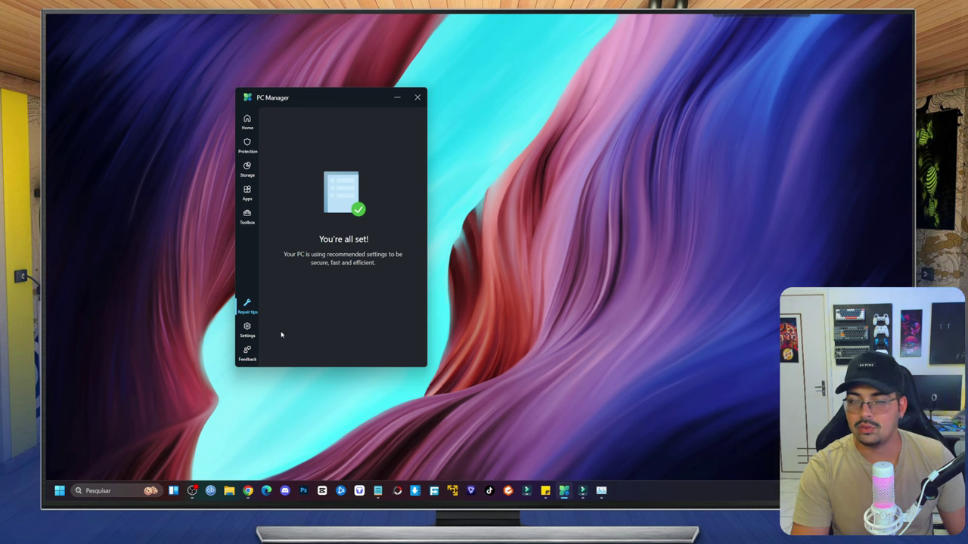
{"action": "left_click", "coordinate": [247, 330]}
{"action": "scroll", "coordinate": [366, 284], "scroll_direction": "down", "scroll_amount": 3}
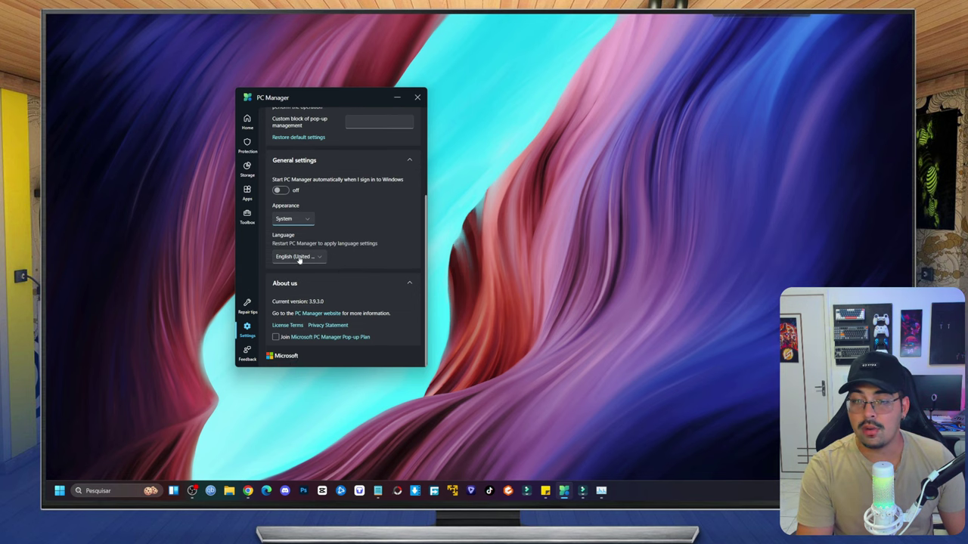
{"action": "left_click", "coordinate": [302, 256]}
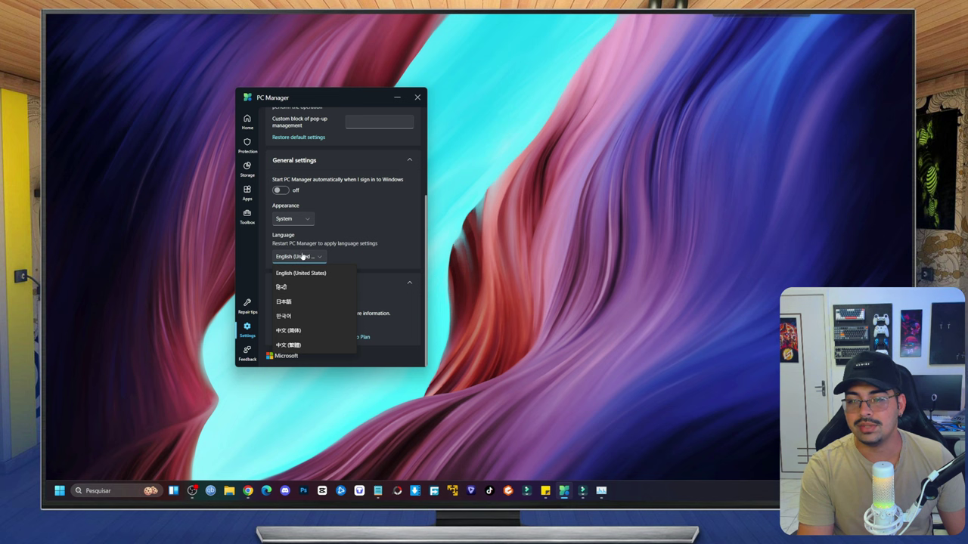
{"action": "left_click", "coordinate": [363, 234]}
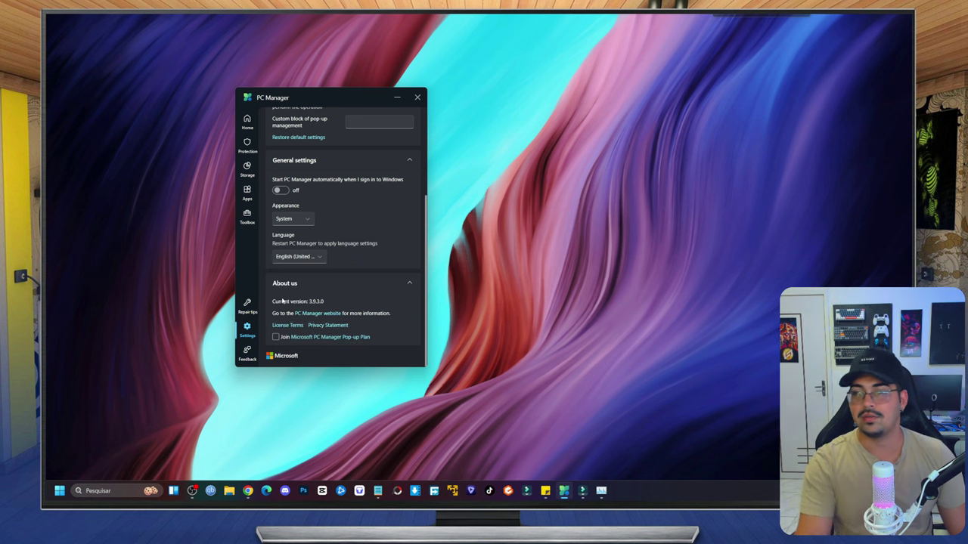
{"action": "scroll", "coordinate": [282, 301], "scroll_direction": "up", "scroll_amount": 3}
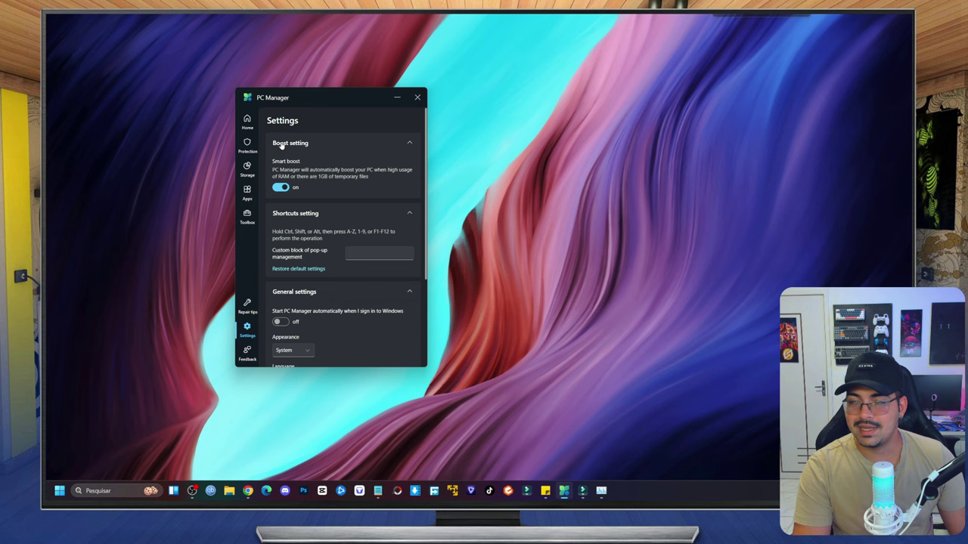
{"action": "left_click", "coordinate": [247, 121]}
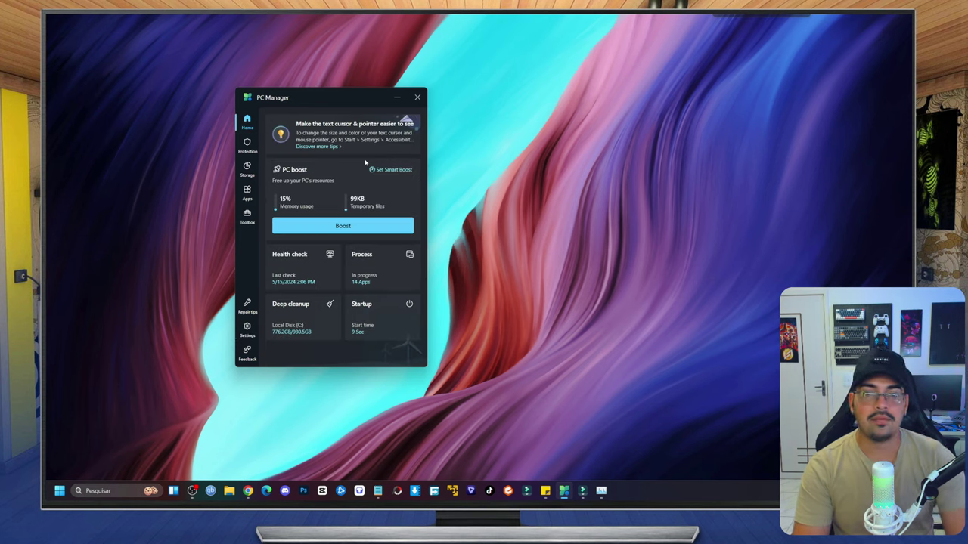